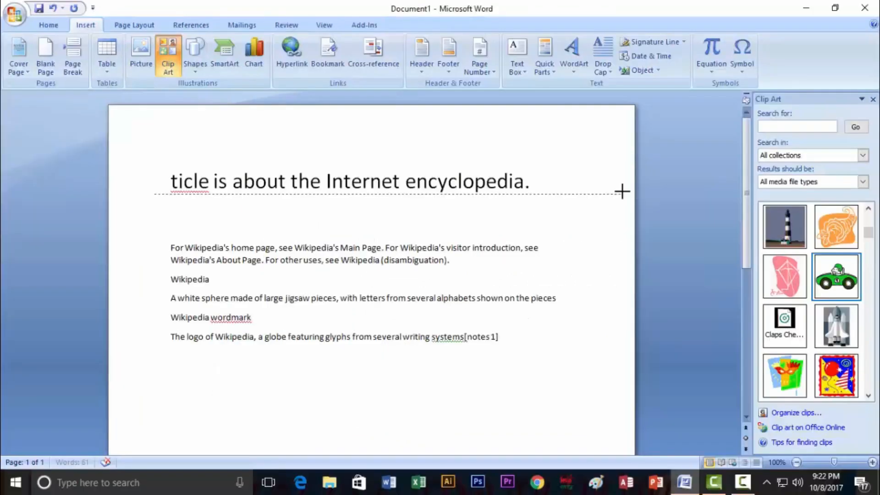
- Draw a horizontal line about 7.93" wide beneath the large heading and set its weight to 3 pt
left_click_drag(622, 191, 623, 193)
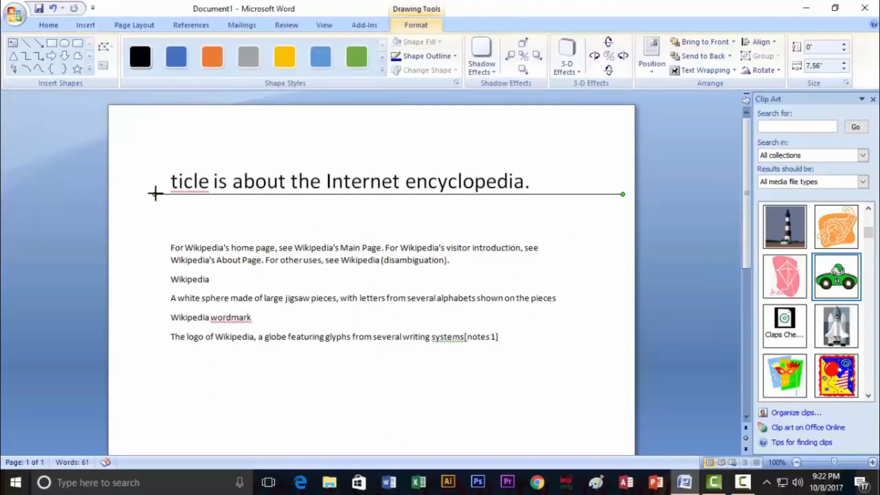
left_click_drag(156, 193, 132, 195)
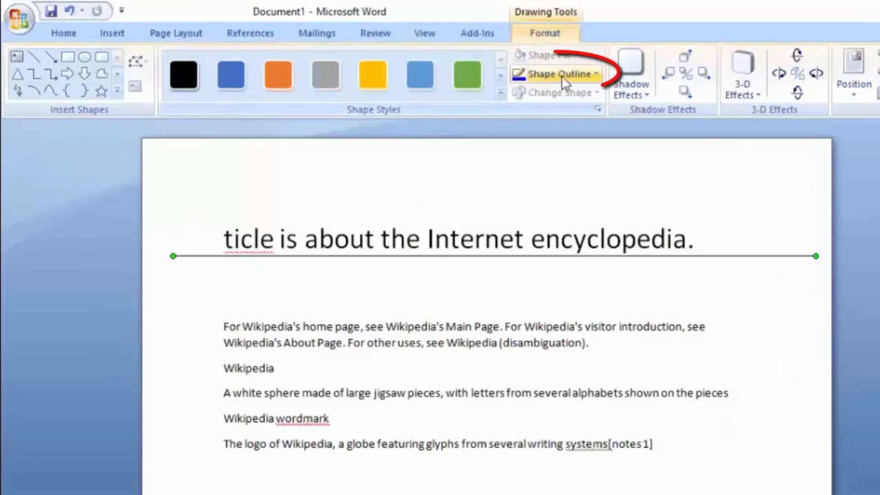
left_click(455, 59)
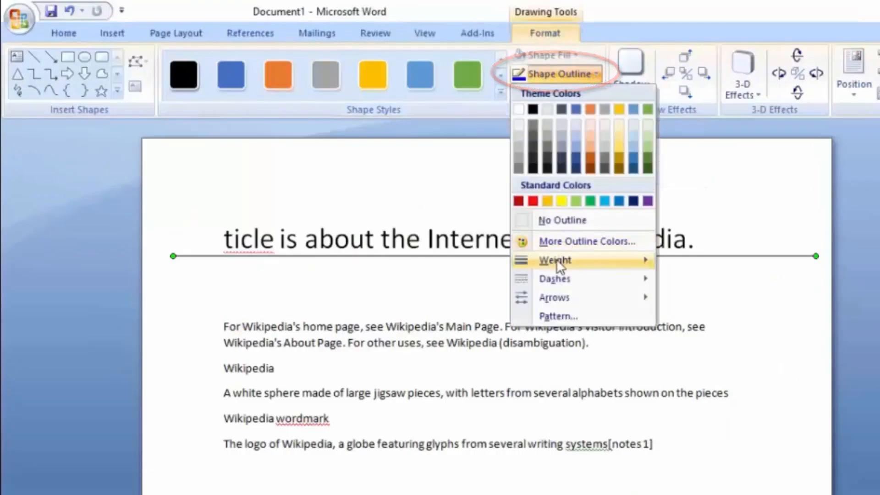
mouse_move(585, 270)
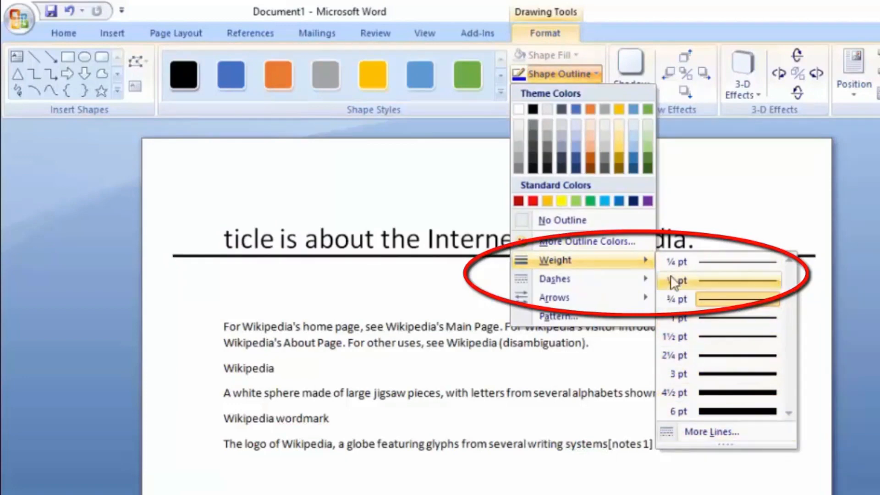
mouse_move(532, 277)
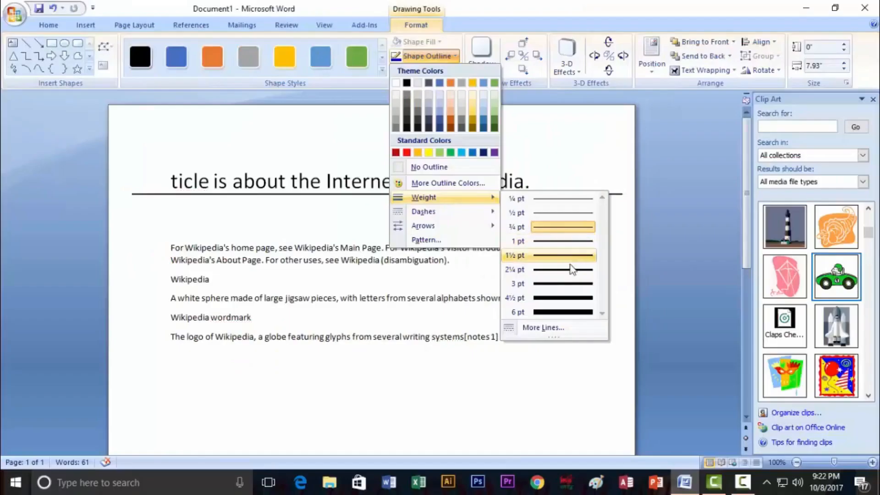
left_click(568, 283)
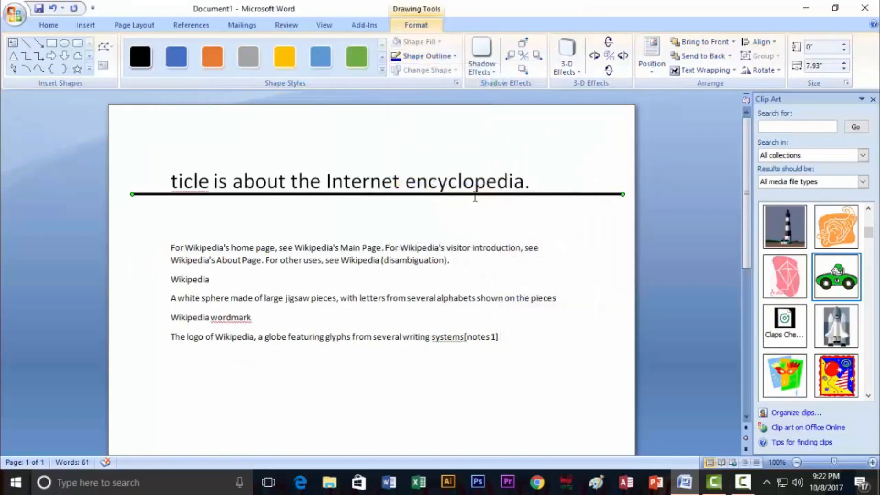
- Draw a left block arrow about 2.13" high and 3.45" wide over the body text
left_click(85, 25)
left_click(195, 58)
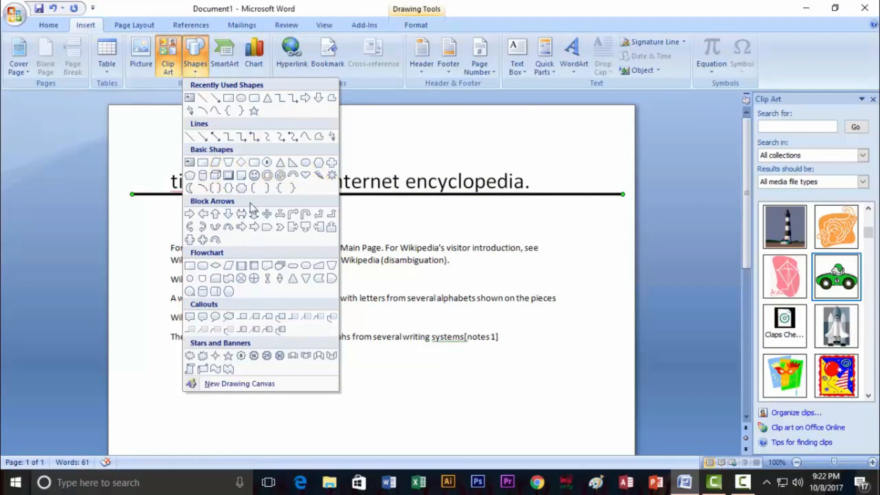
left_click(203, 214)
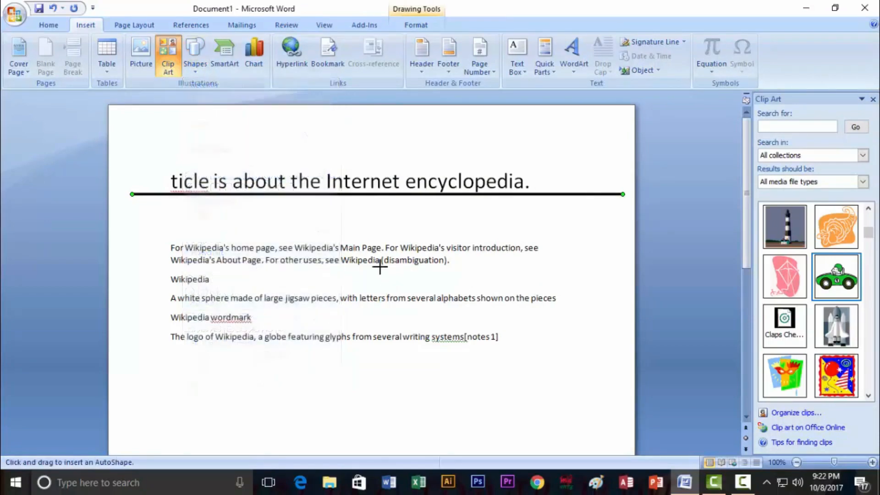
mouse_move(330, 216)
left_mouse_down()
mouse_move(373, 299)
mouse_move(544, 347)
left_mouse_up()
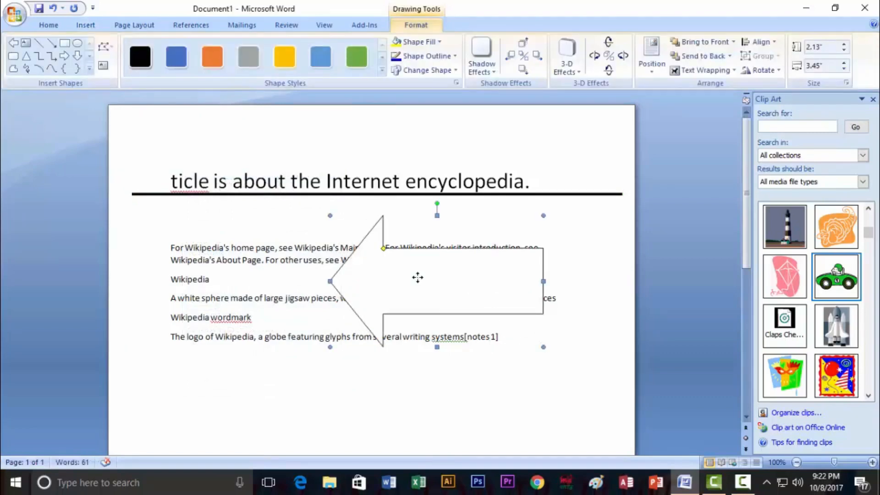
- Add the text "DFSGFDSGFDSGDSFG" inside the left arrow and erase it again
right_click(418, 277)
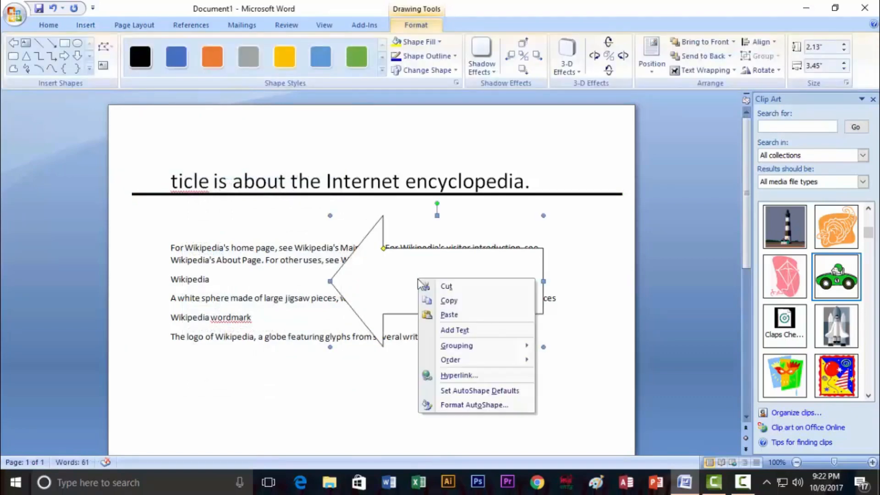
left_click(448, 330)
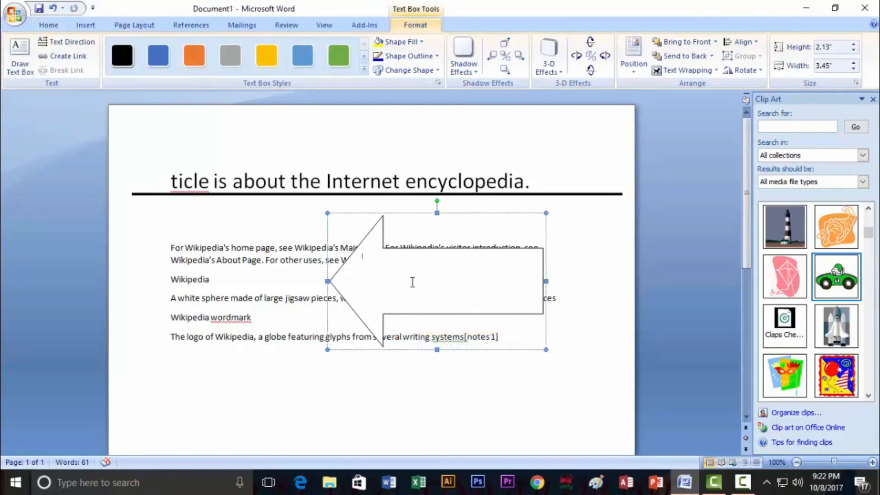
type("DFSGFDSGFDSGDSFG")
key("BackSpace")
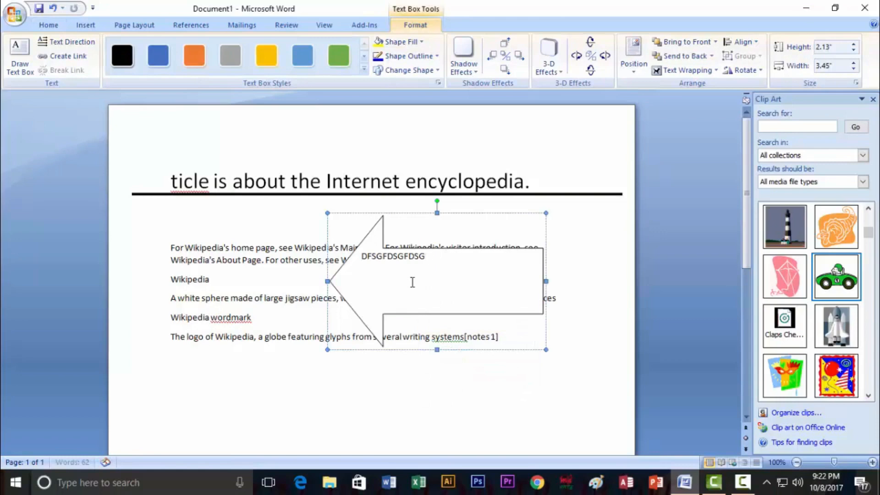
key("BackSpace")
key("BackSpace")
key("BackSpace")
key("BackSpace")
key("BackSpace")
key("BackSpace")
key("BackSpace")
key("BackSpace")
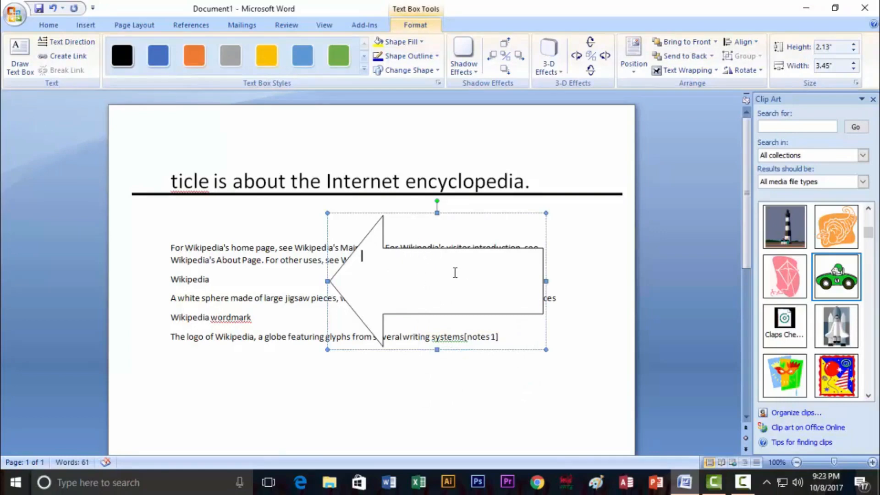
left_click(195, 69)
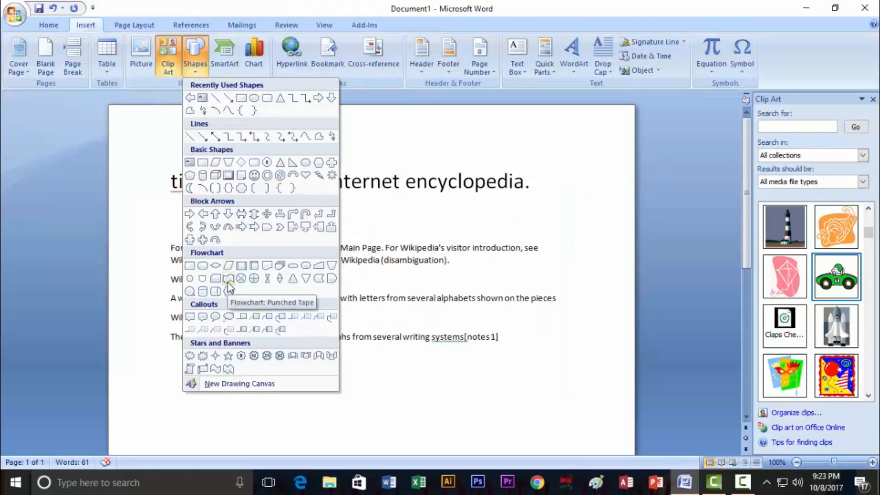
left_click(411, 247)
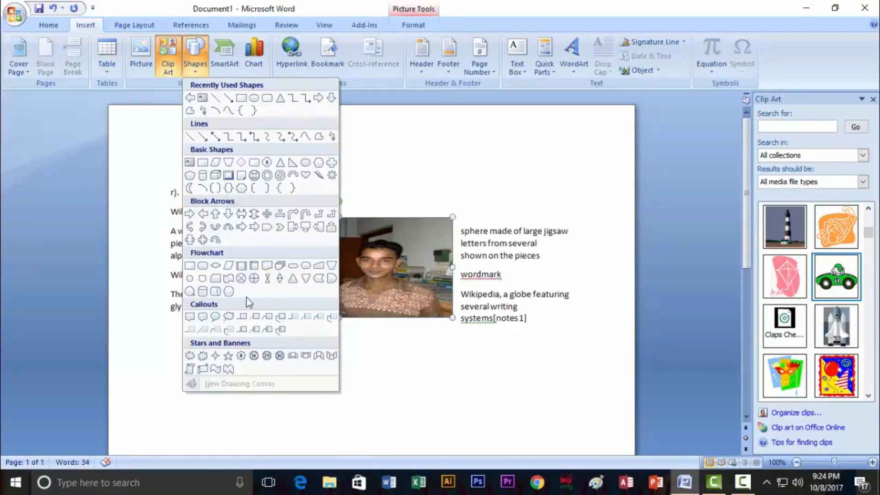
- Add an oval callout about 1.37" high and 2.06" wide, its tail on the right-hand man's head, containing "GFSDFGSDFGSDFG"
left_click(215, 317)
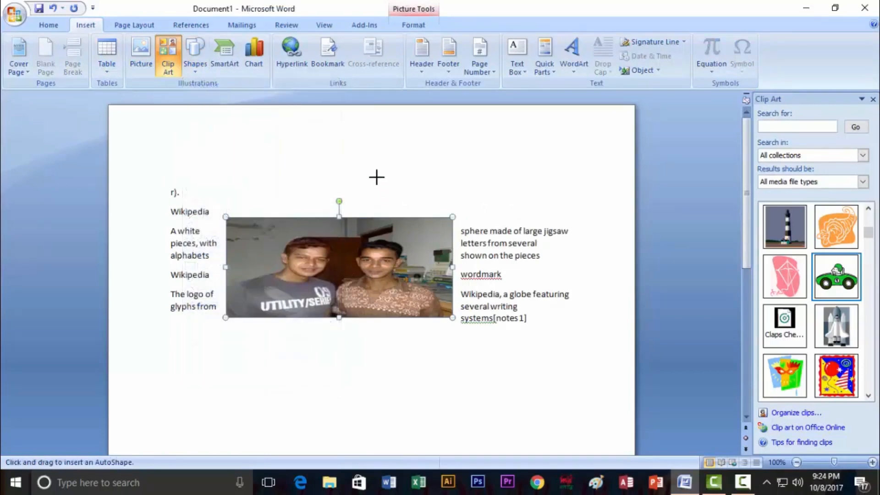
left_click_drag(365, 148, 491, 233)
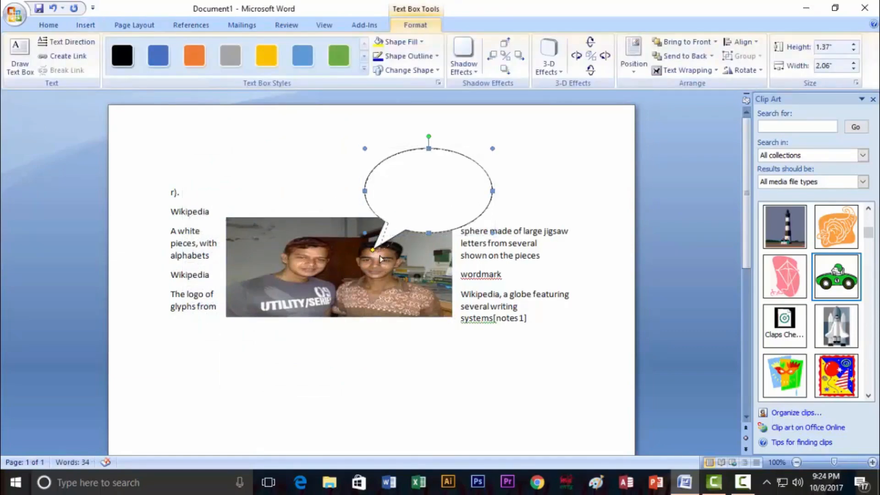
left_click_drag(385, 252, 384, 248)
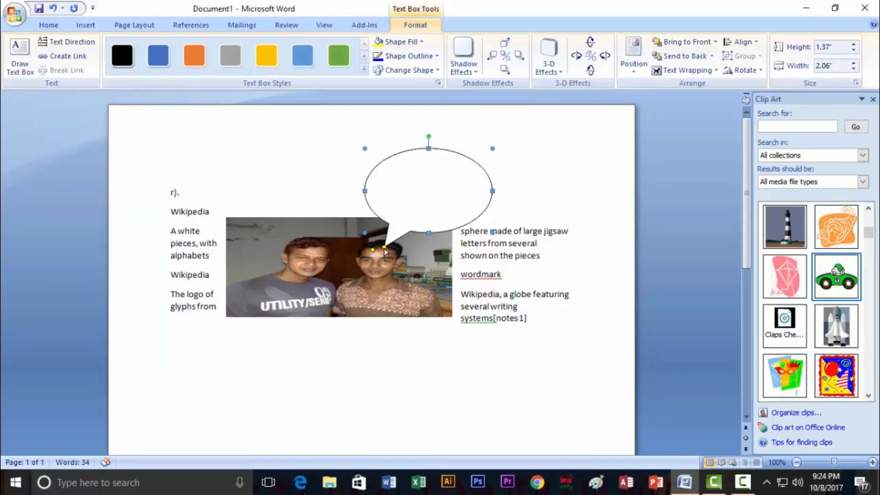
left_click(410, 180)
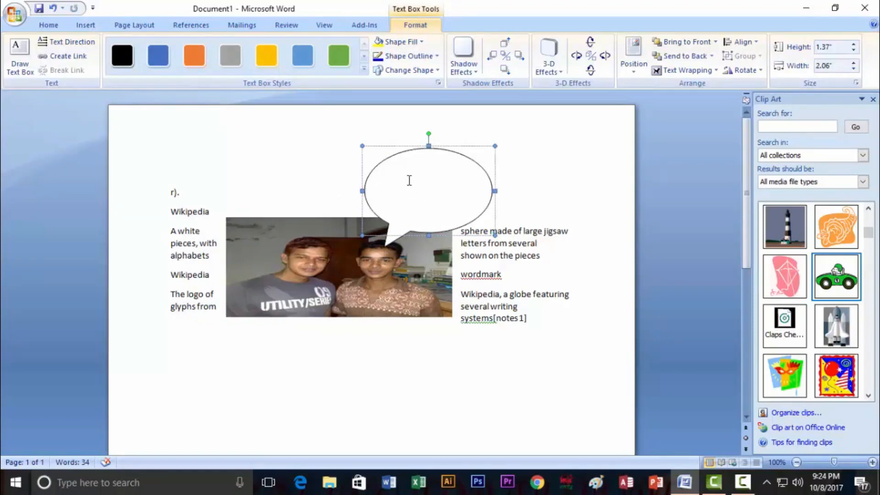
type("GFSDFGSDFGSDFG")
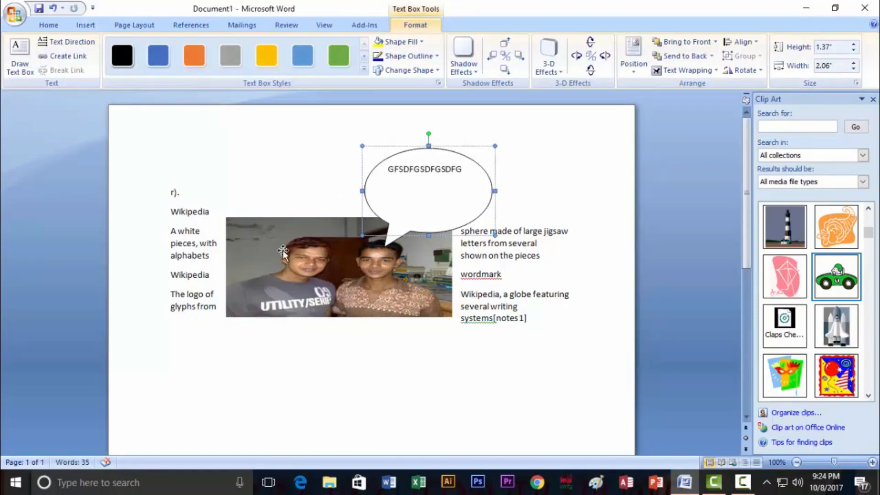
- Draw a Sequential Access Storage flowchart shape about 1.55" high and 1.52" wide beside the left-hand man and shift it slightly up
left_click(87, 28)
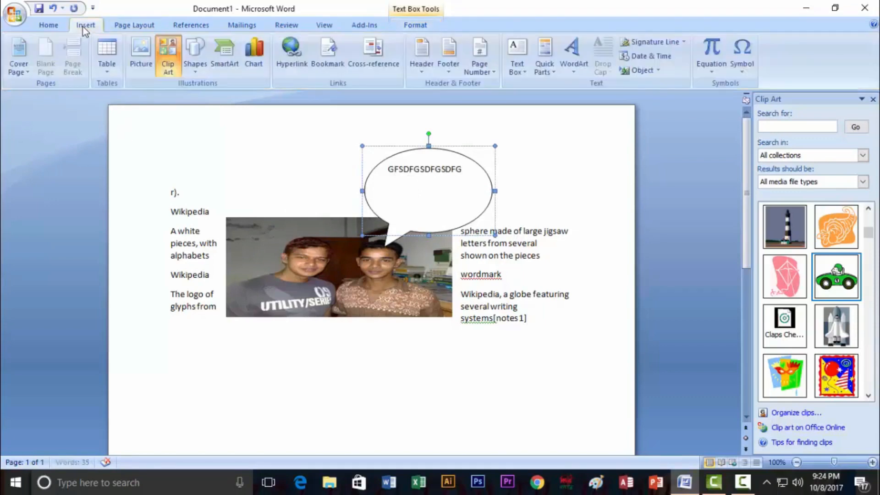
left_click(195, 58)
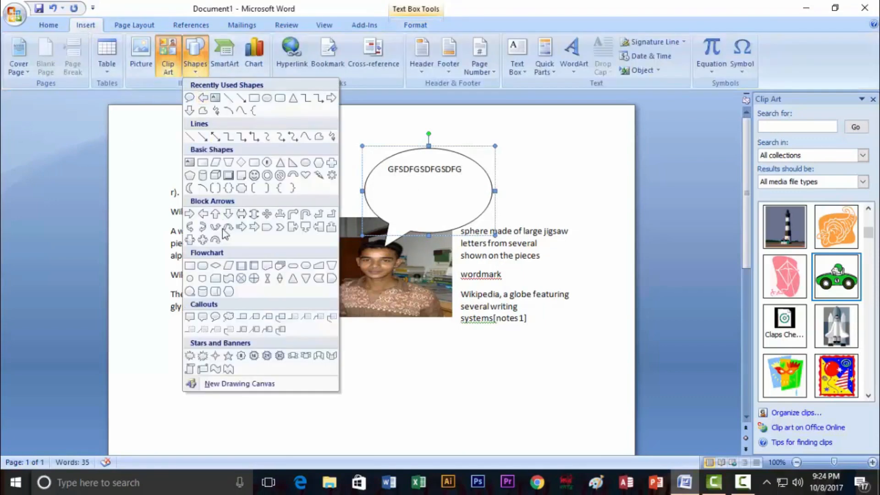
left_click(190, 292)
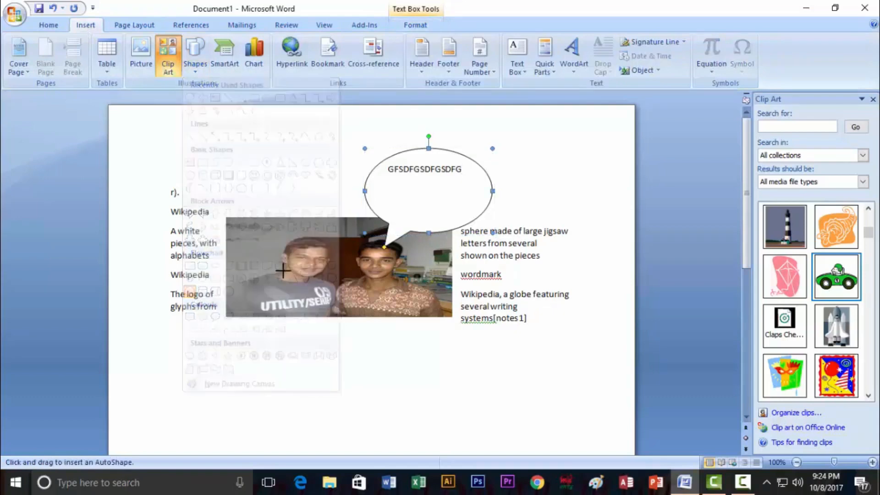
left_click_drag(183, 162, 276, 258)
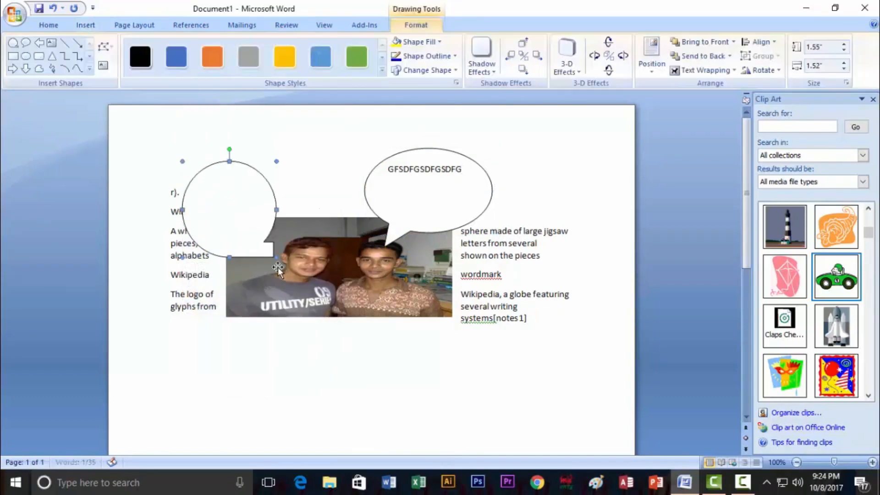
left_click_drag(228, 216, 222, 204)
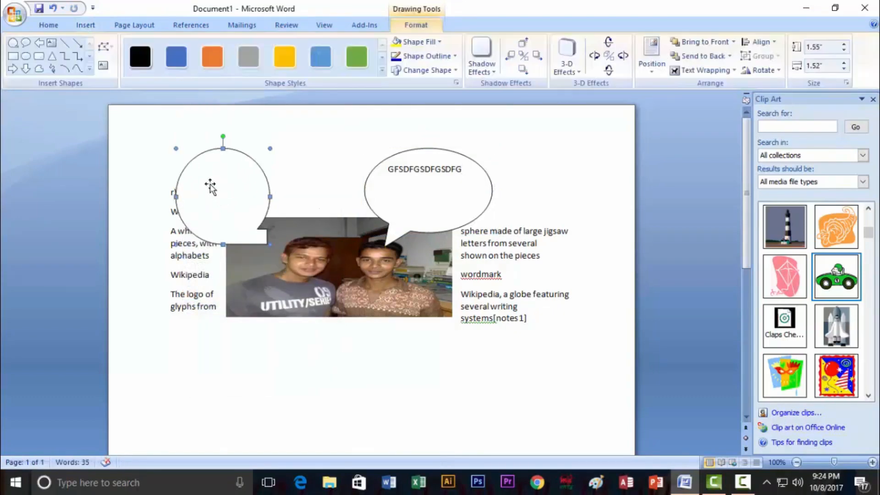
- Add the text "DSFGSDFGFDSGFDSGS" inside the round flowchart shape beside the left-hand man
right_click(210, 184)
left_click(247, 238)
type("DSFGSDFGFDSGFDSGS")
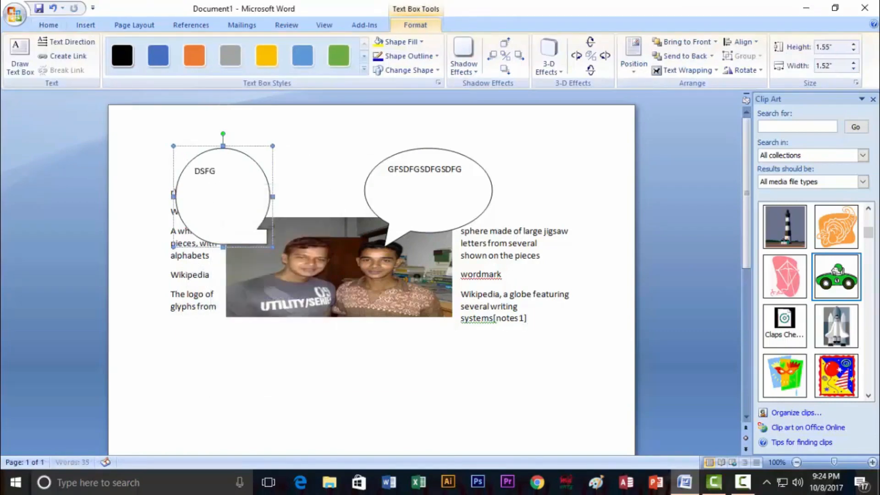
left_click(420, 170)
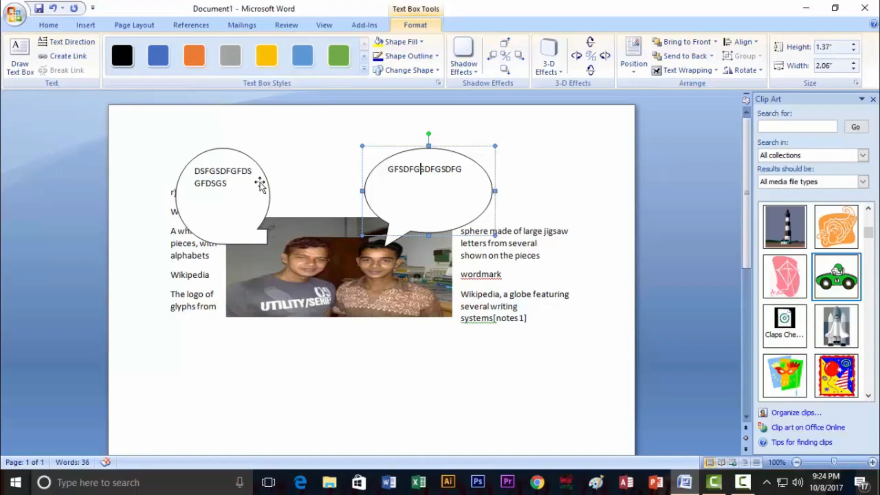
left_click(250, 194)
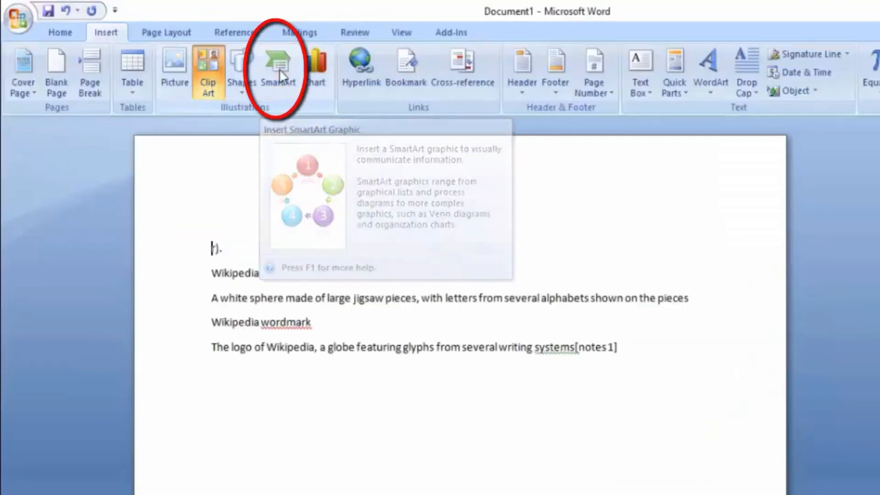
- Insert an Organization Chart SmartArt graphic from the Hierarchy category before the first line of text
left_click(279, 69)
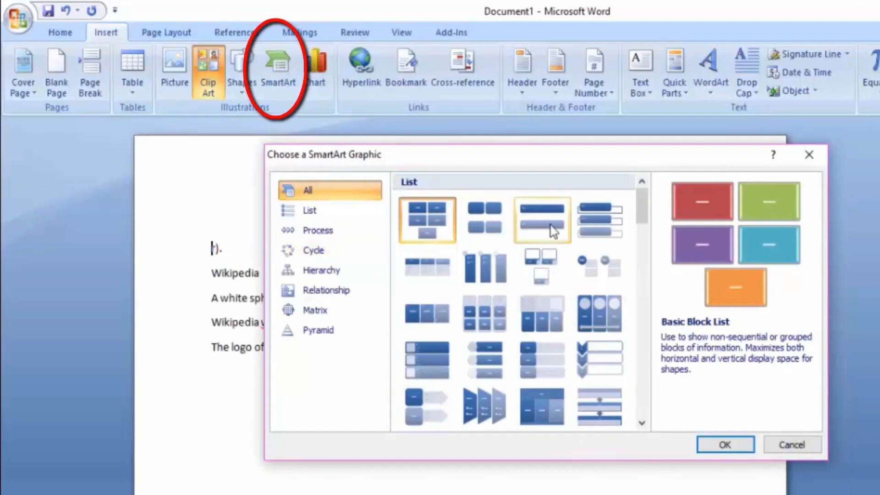
left_click(306, 211)
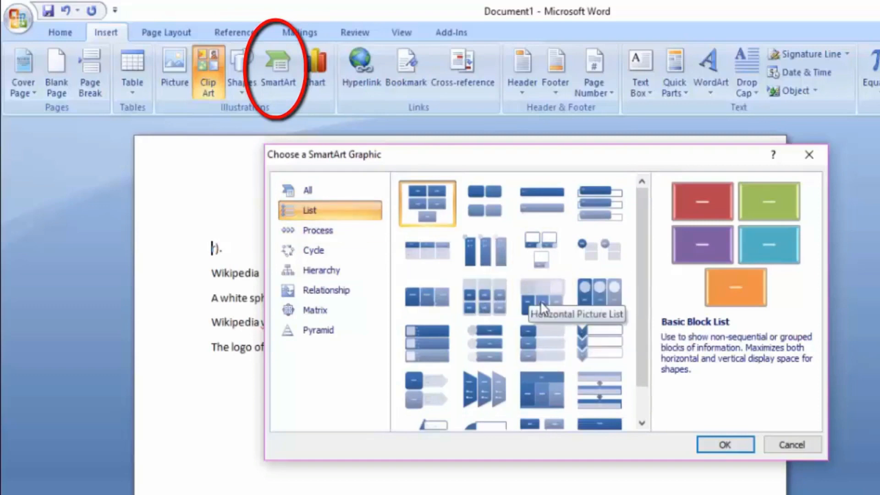
left_click(316, 234)
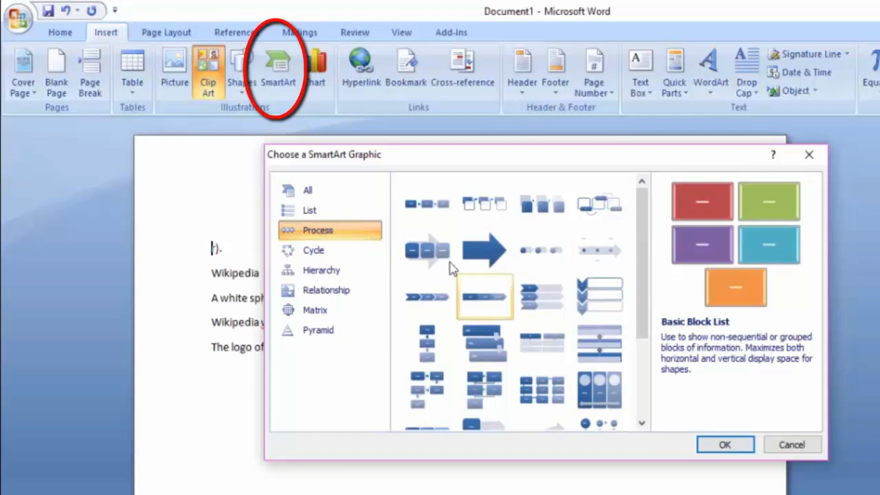
left_click(374, 255)
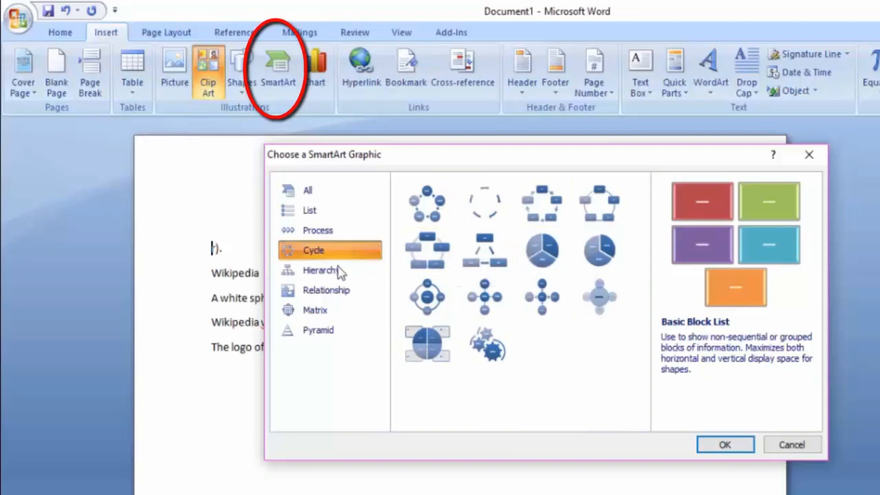
left_click(314, 273)
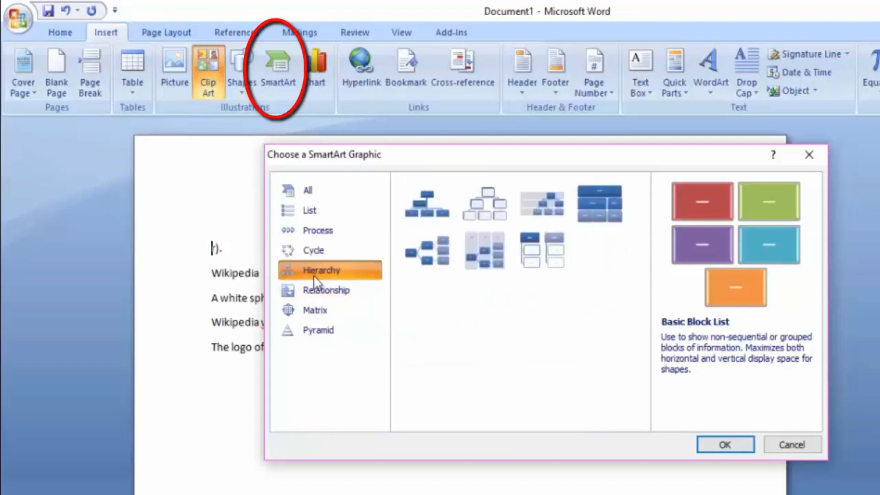
left_click(426, 204)
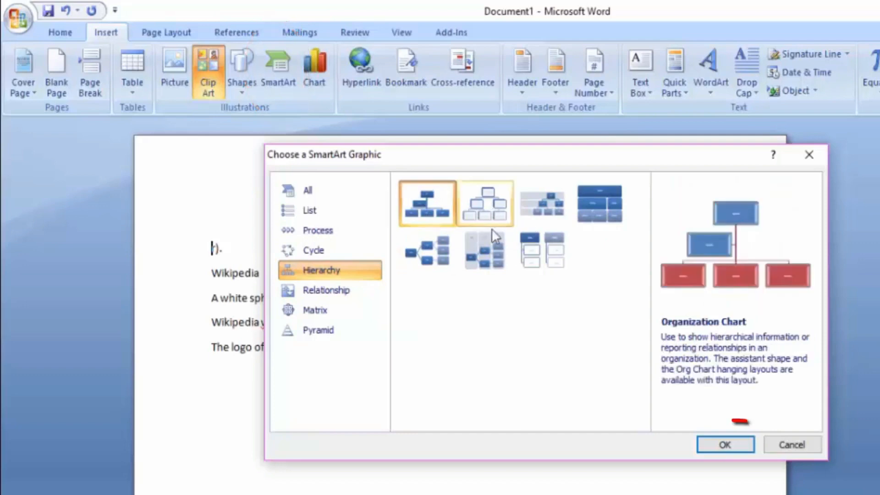
left_click(724, 446)
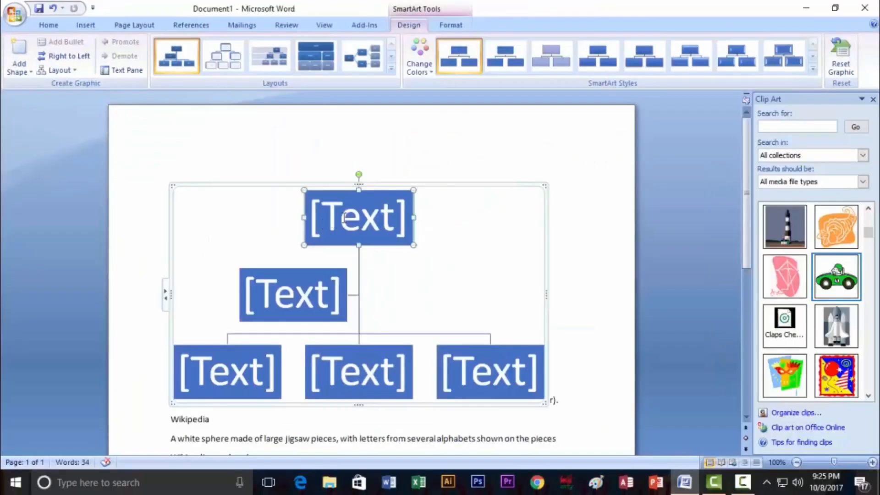
- Fill the organization chart with "SD;LGKJ" in the top box, "SDFGD" in the assistant box, and "AFASD", "SDFG" and "SDFGSD" across the lowest row
left_click(346, 218)
type("SD;LGKJ")
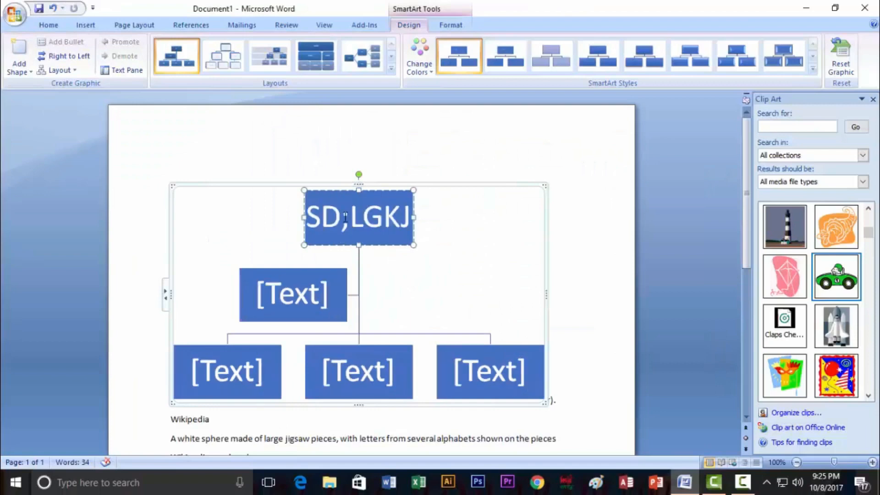
left_click(284, 298)
type("SDFGD")
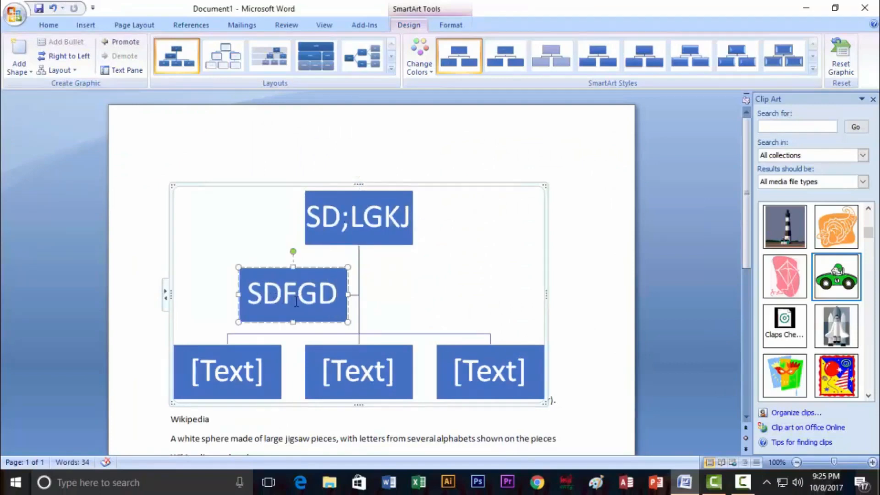
left_click(233, 362)
type("AFASD")
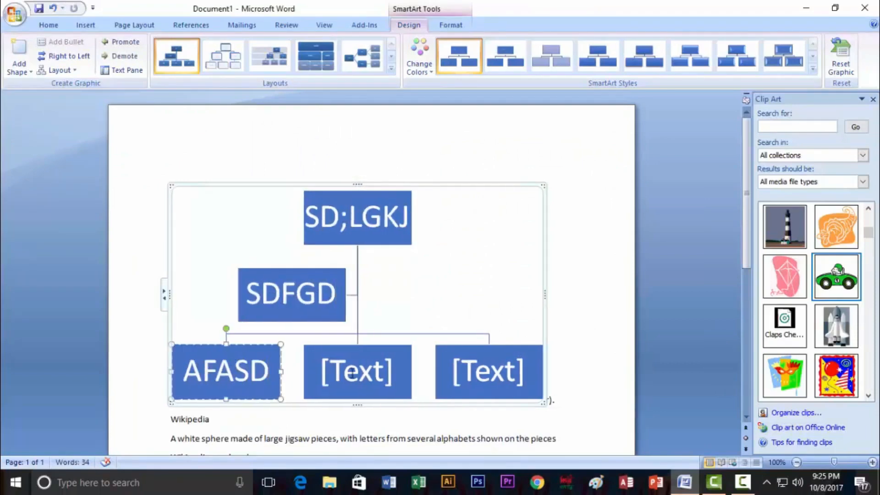
left_click(352, 372)
type("SDFG")
left_click(484, 379)
type("SDFGSD")
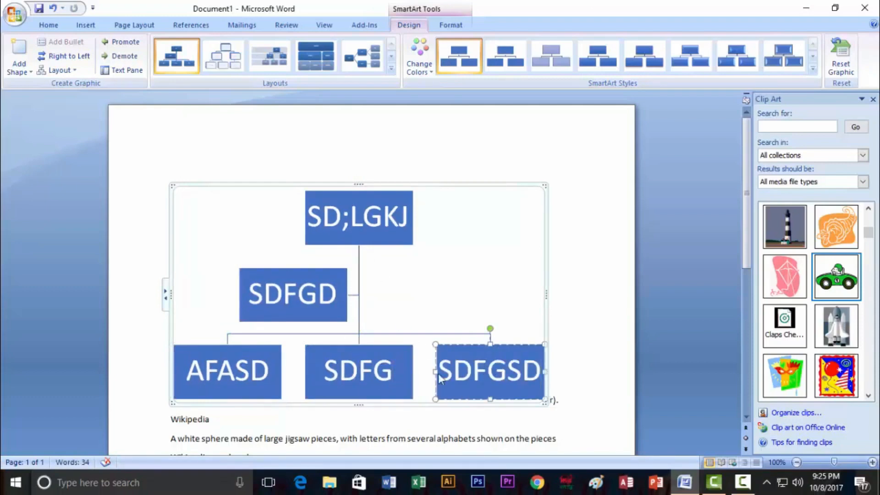
left_click(356, 217)
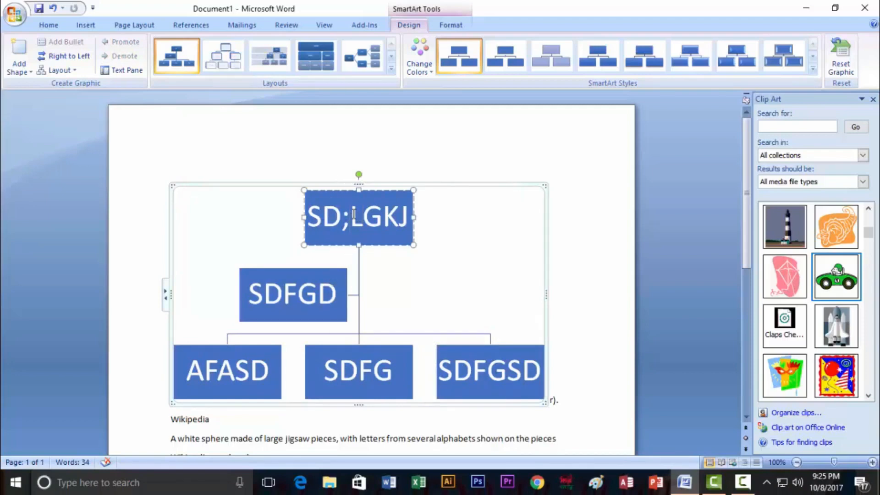
left_click(317, 289)
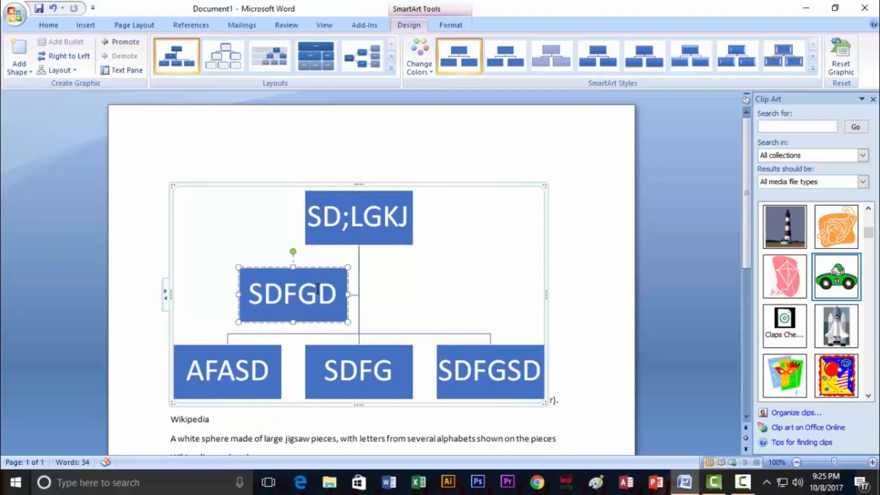
left_click(336, 363)
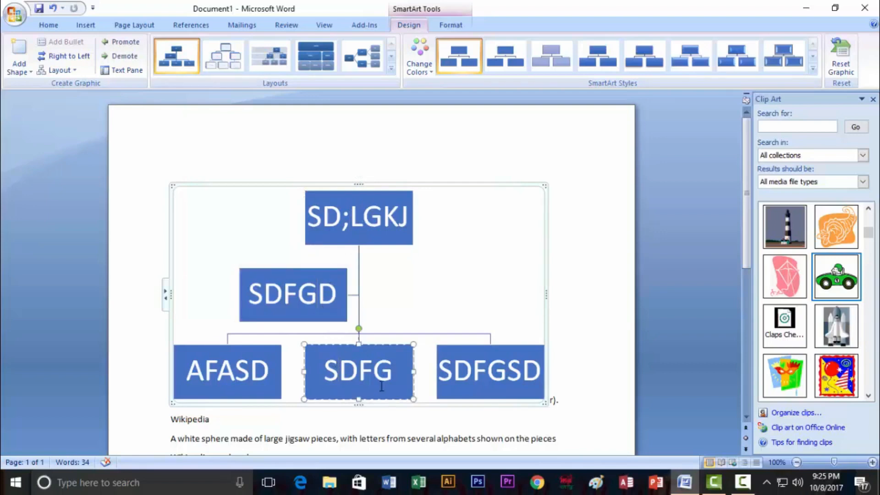
- Add a shape below the chart's top box and enter "DFTGR" in it
left_click(353, 218)
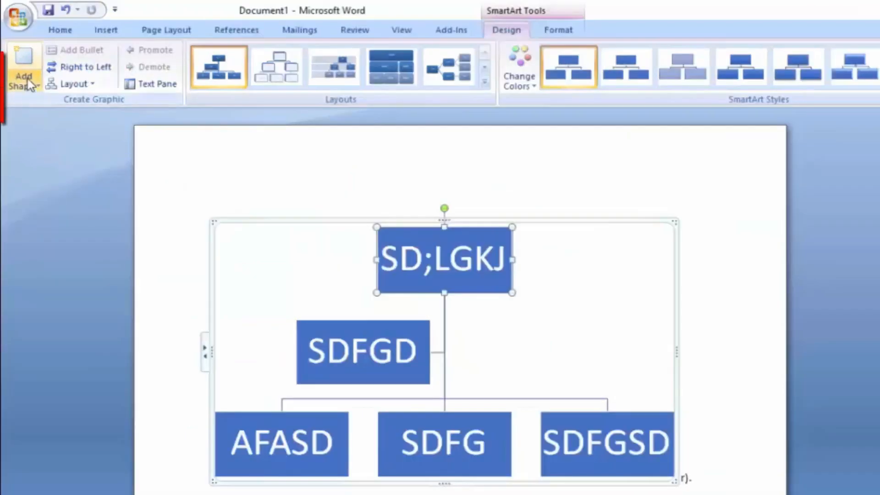
left_click(19, 90)
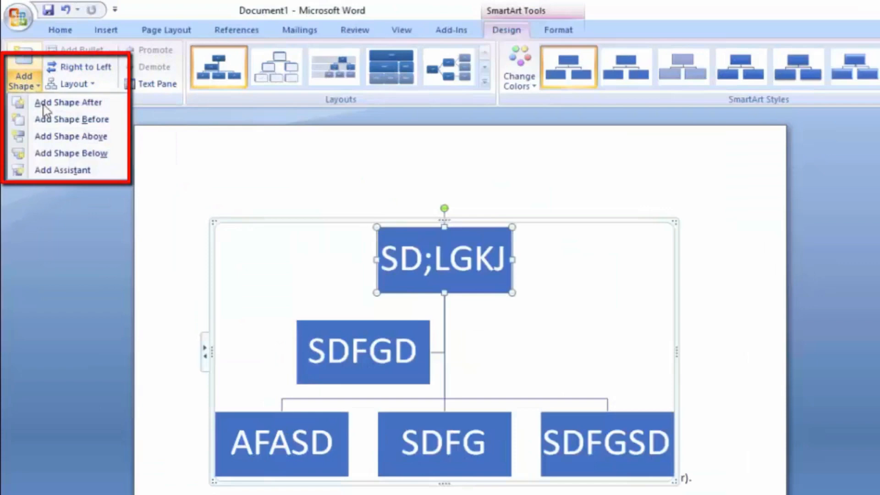
left_click(64, 153)
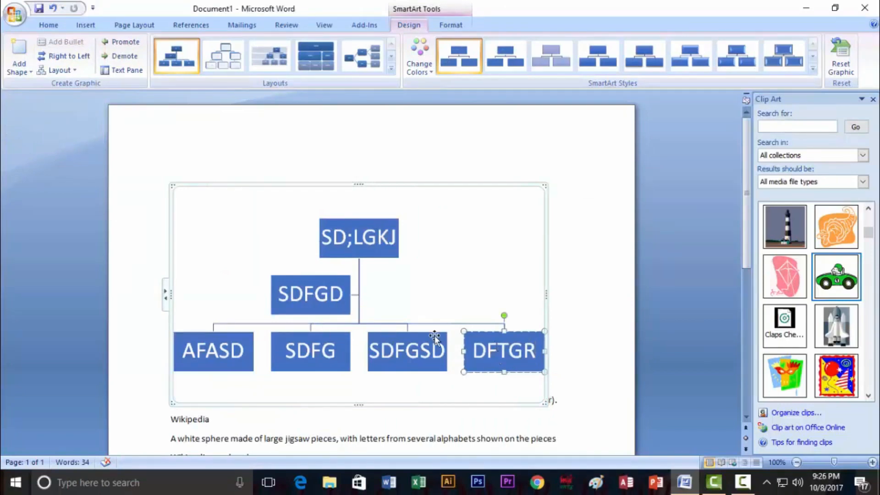
- Apply the sixth SmartArt style, with bevelled blue boxes, to the organization chart
left_click(362, 243)
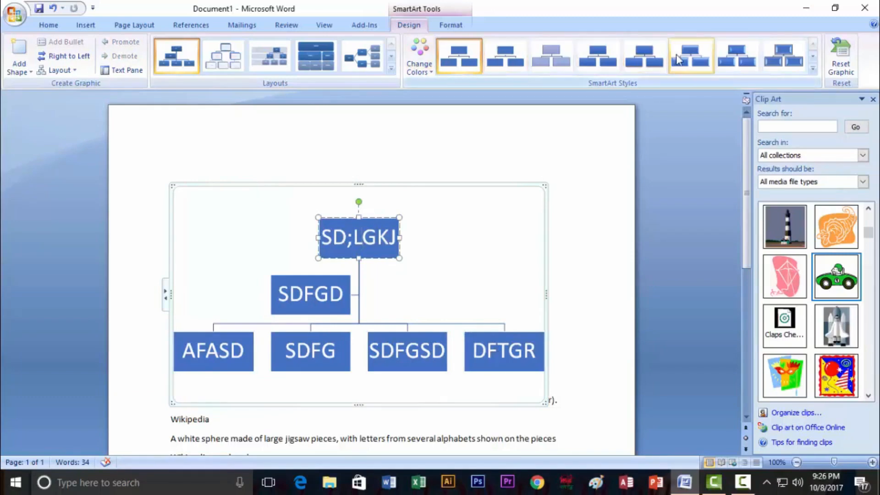
left_click(653, 62)
left_click(689, 63)
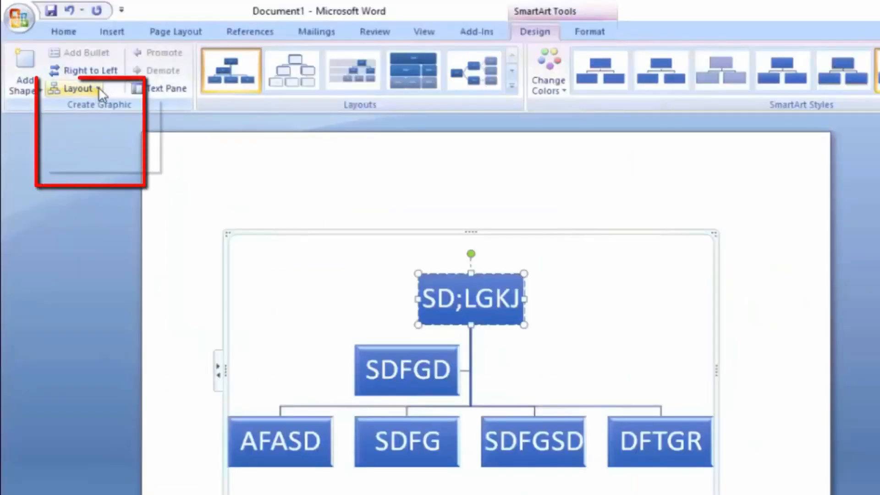
- Try the Left Hanging layout on the top box's branch, then return it to Standard
left_click(75, 69)
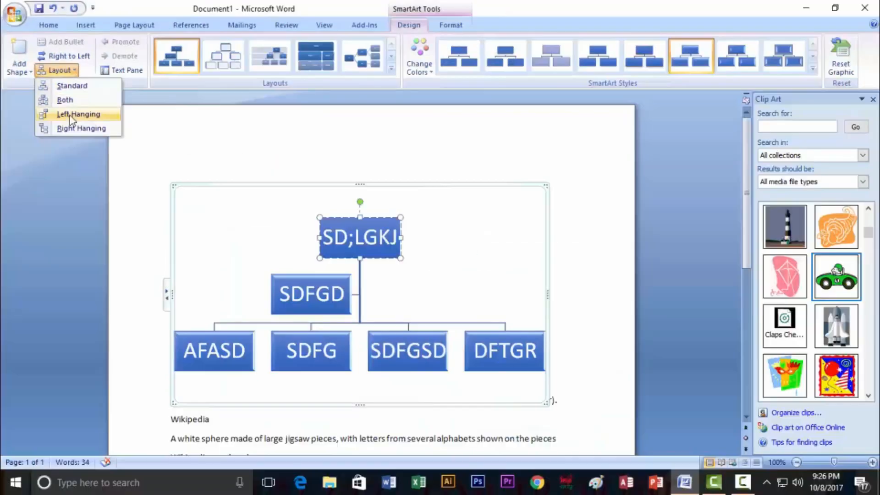
left_click(91, 144)
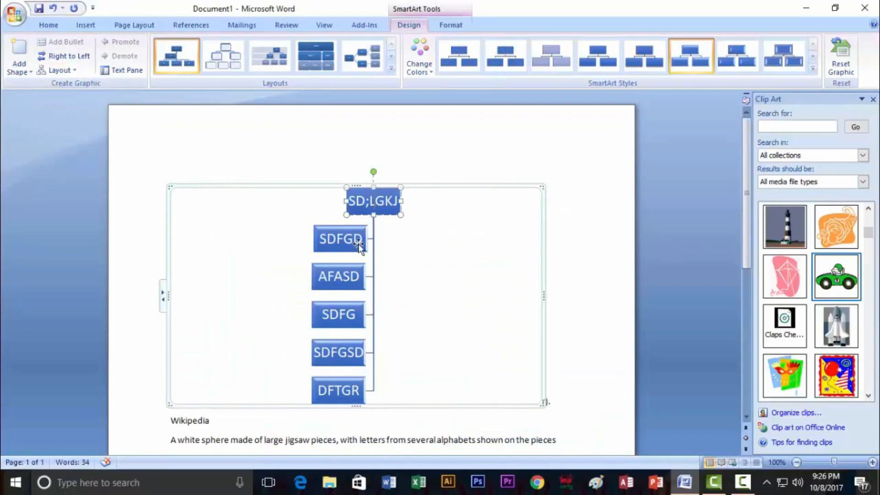
left_click(75, 71)
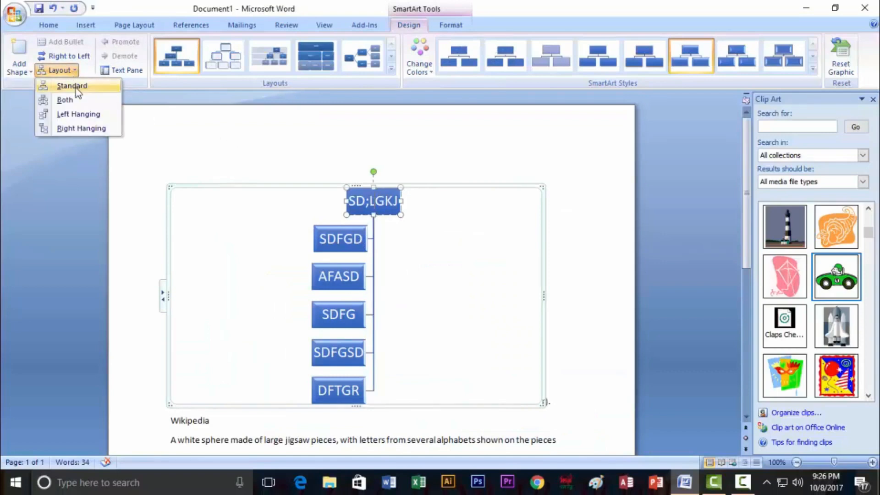
left_click(75, 85)
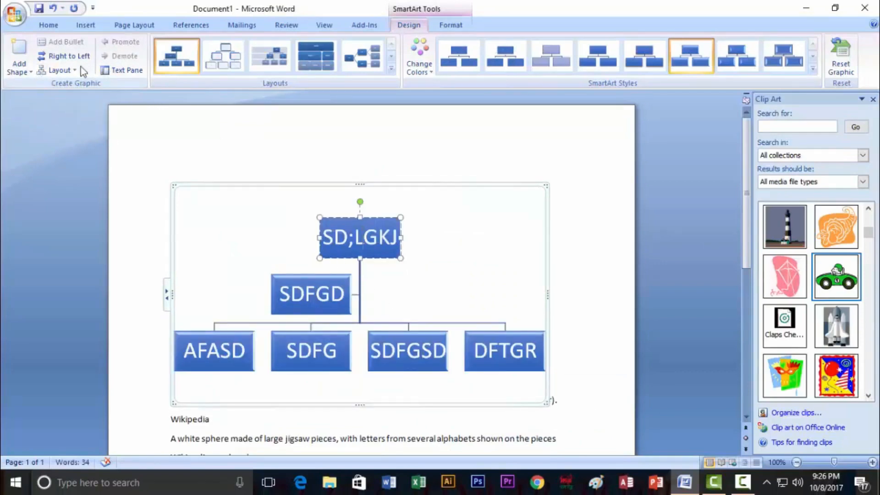
- Set the layout of the top box's branch to Right Hanging
left_click(68, 70)
left_click(81, 129)
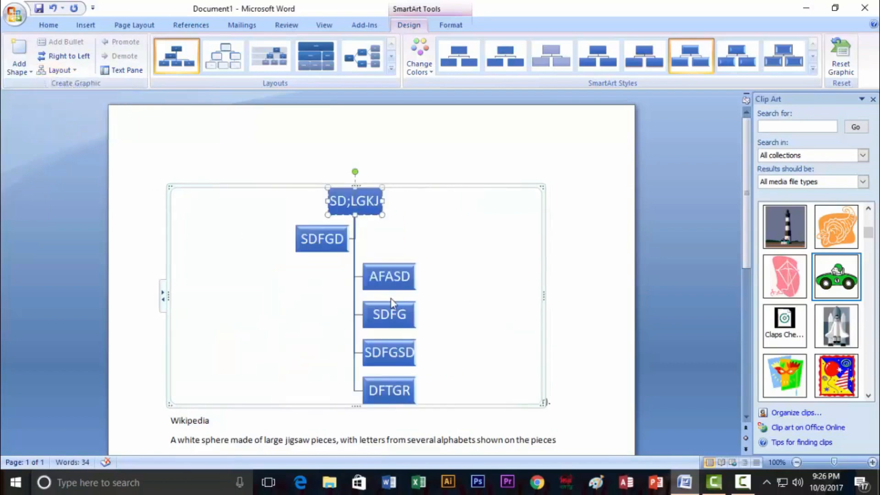
left_click(328, 242)
- Apply the orange WordArt style to the text in the chart's top box
left_click(353, 201)
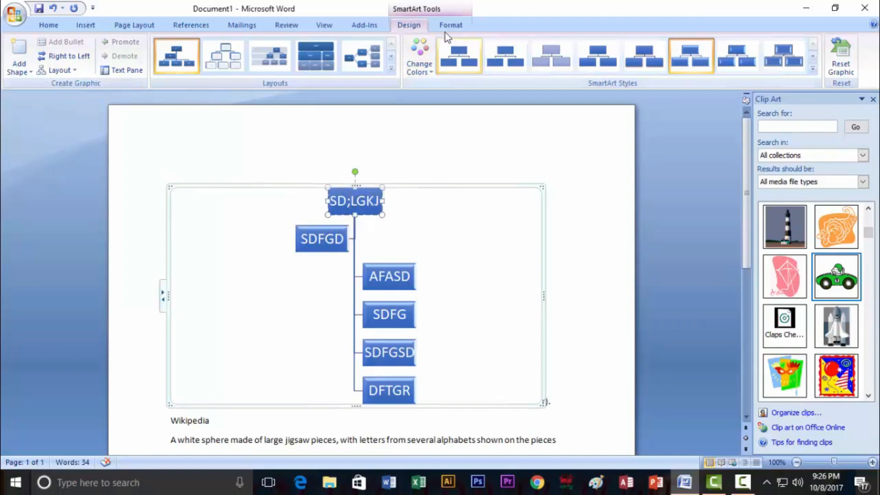
left_click(450, 25)
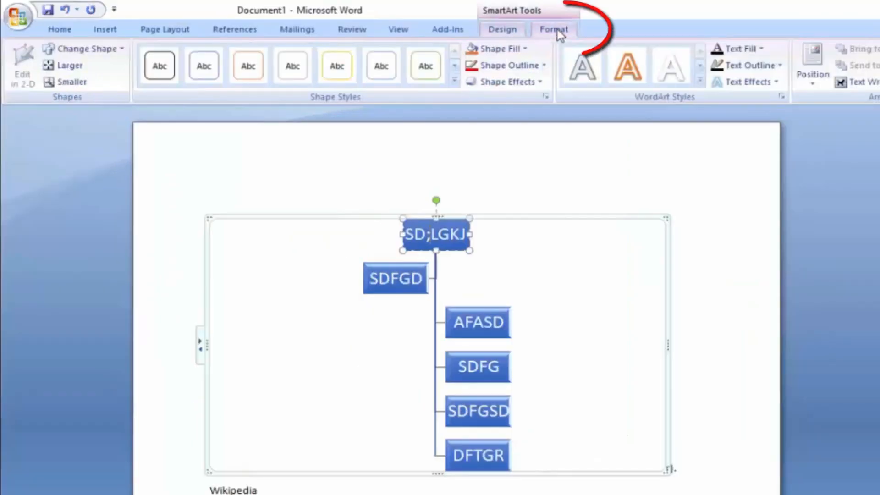
left_click(627, 69)
- Apply a bold white WordArt style to the "AFASD" text and open the full WordArt styles gallery for the "SDFG" box
left_click(493, 321)
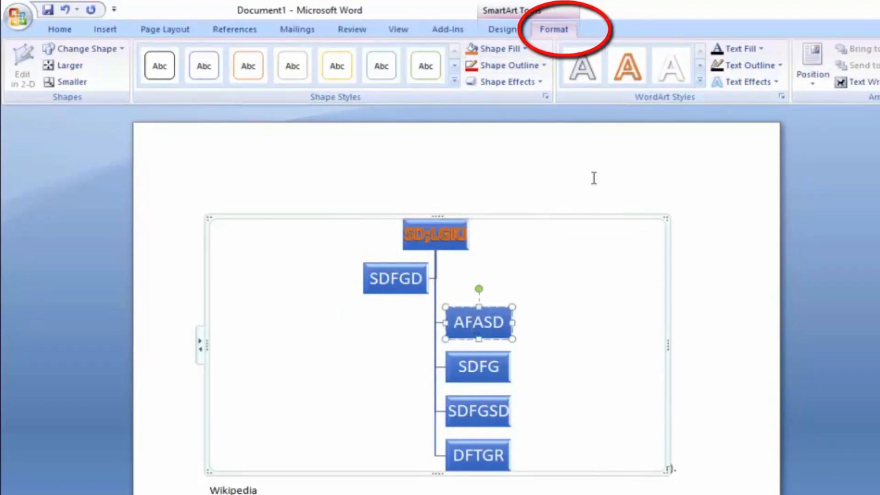
left_click(472, 367)
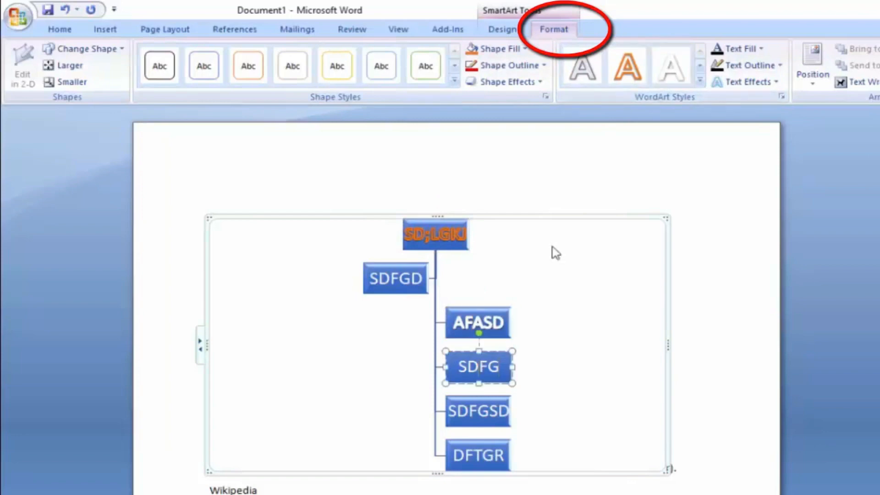
left_click(700, 81)
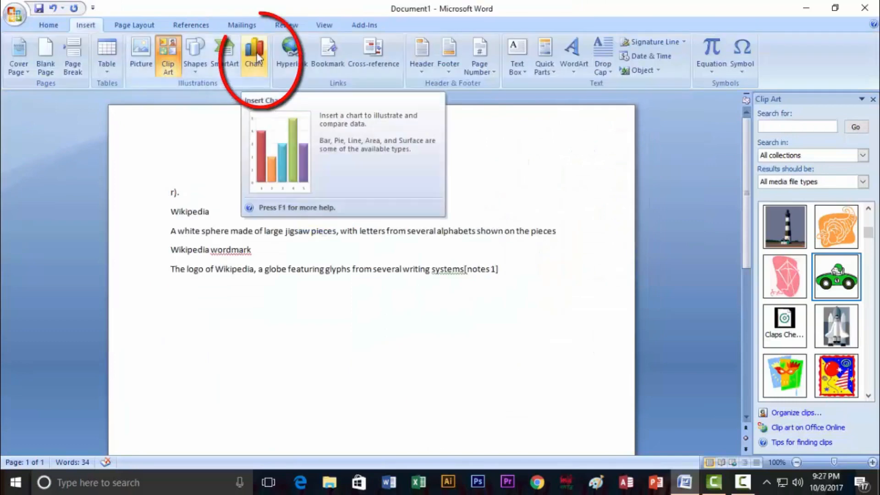
- Open the Insert Chart dialog and look through the Line, Pie and Bar chart types
left_click(256, 53)
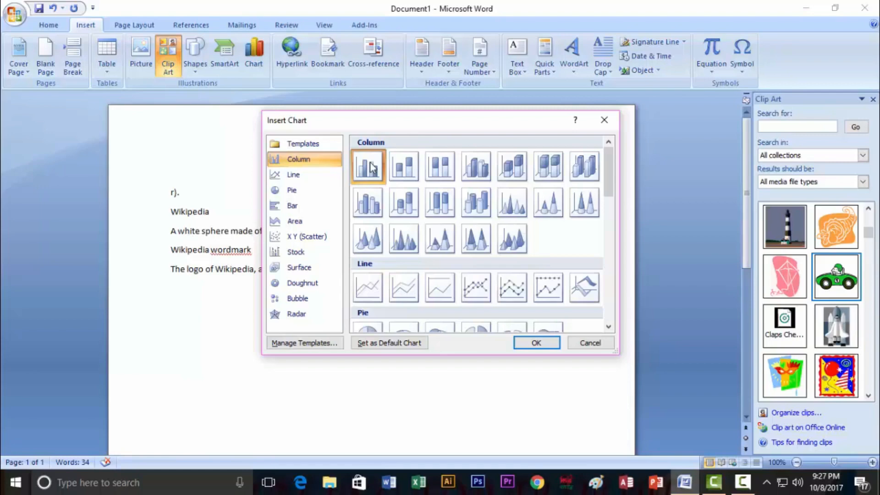
left_click(295, 175)
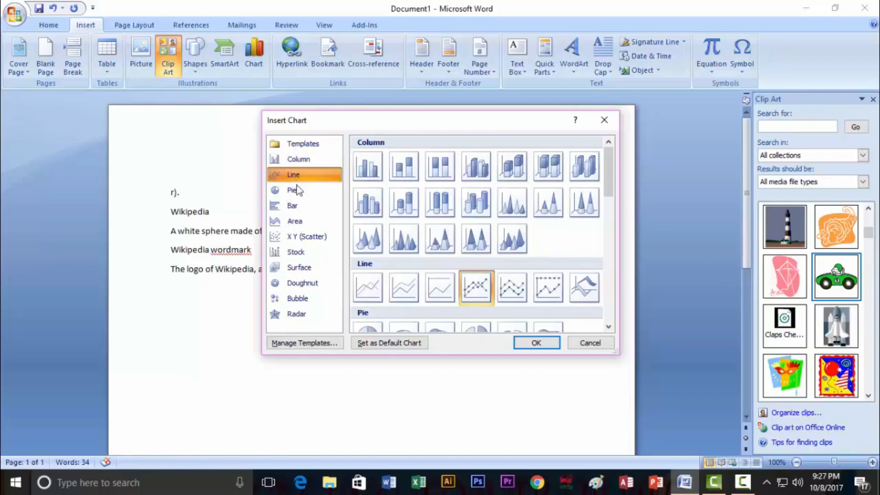
left_click(296, 190)
left_click(292, 206)
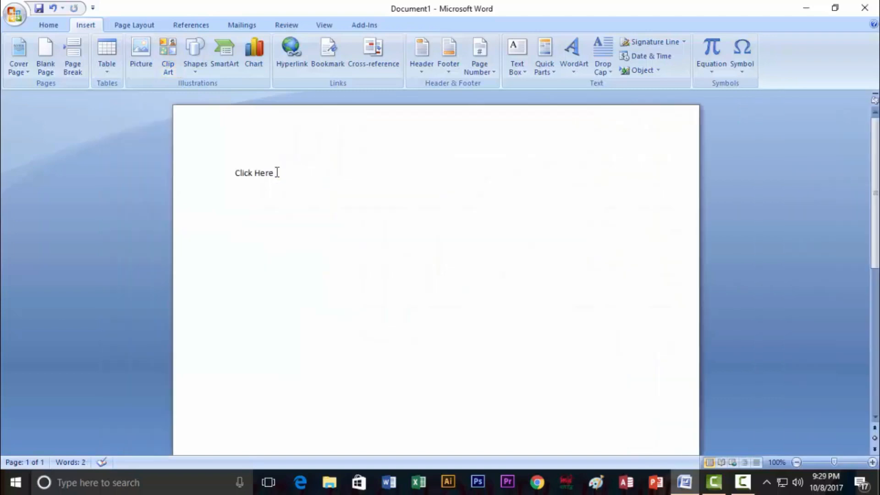
- Set the font size of the "Click Here" text to 48
left_click_drag(277, 172, 231, 173)
left_click(48, 24)
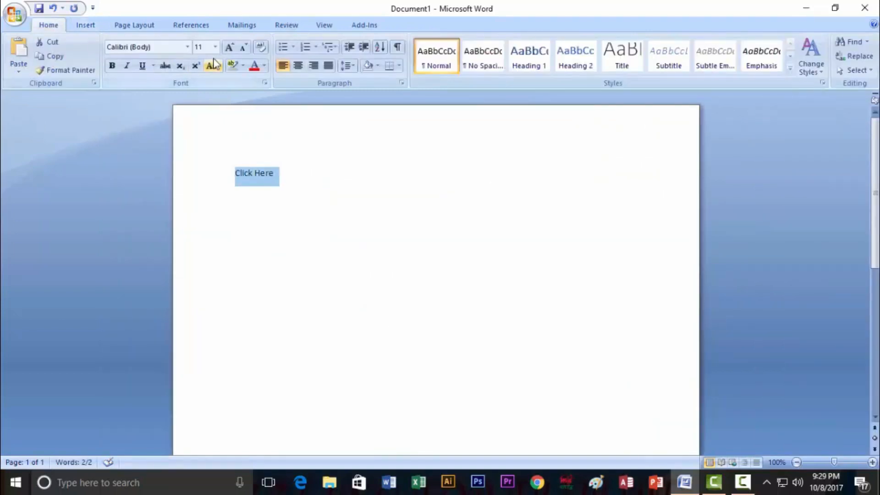
left_click(215, 47)
left_click(200, 215)
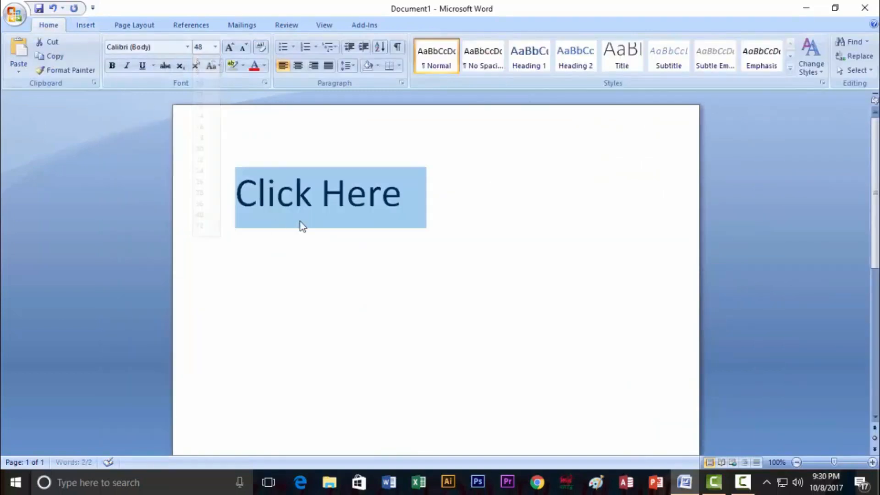
left_click(314, 205)
left_click_drag(417, 206, 233, 197)
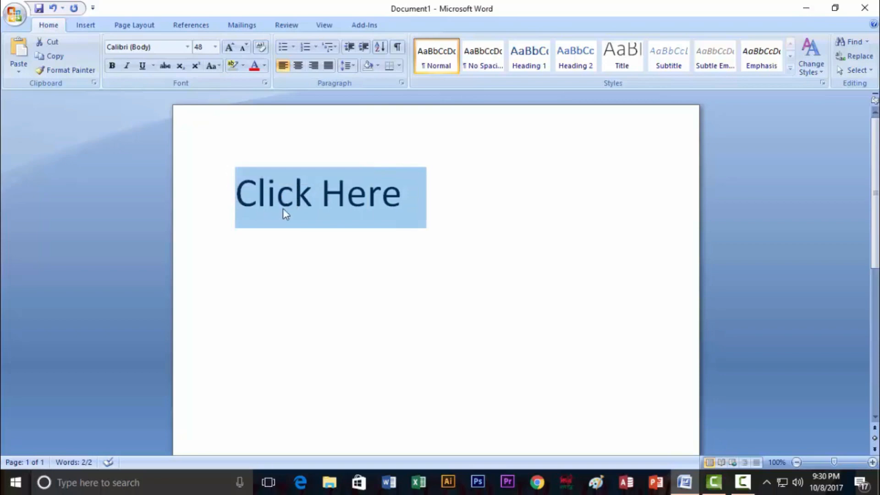
left_click(85, 25)
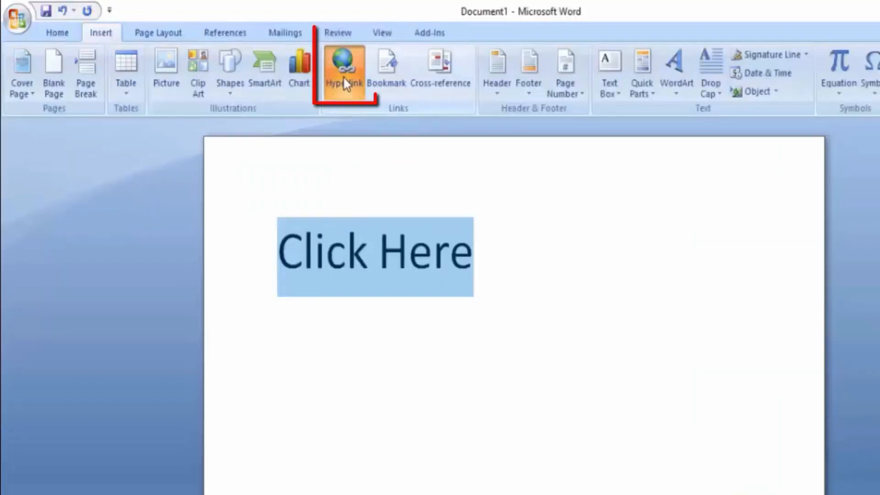
left_click(343, 79)
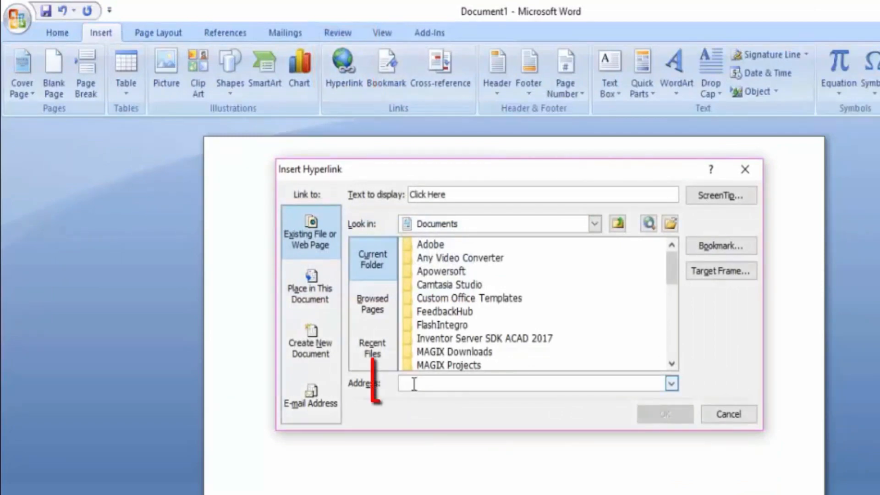
type("https://iteducationbd.com")
type("ttps://it")
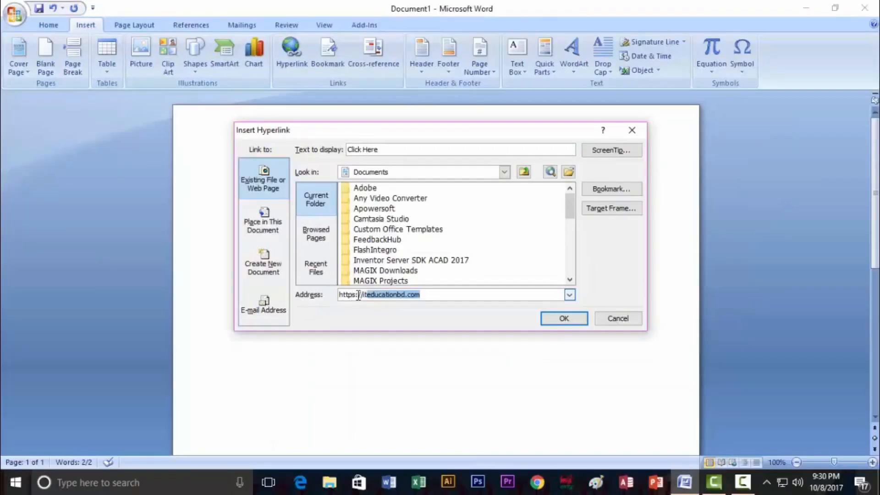
left_click(563, 320)
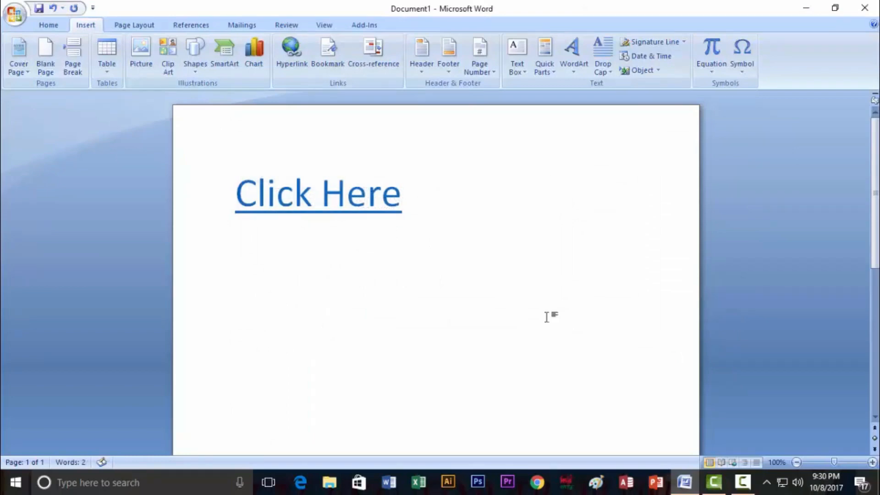
left_click(301, 202, "ctrl")
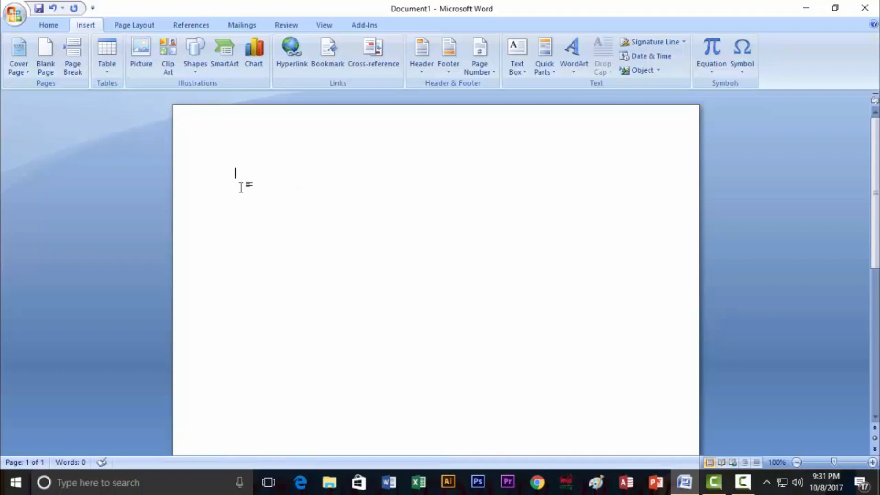
- Fill the blank page with two lines of random placeholder letters, each in its own paragraph
type(";ldfksgj;ldsfkgj;ldsfkgj;ldsfkjg;dlsfkgj;ldfskjg;ldfskj")
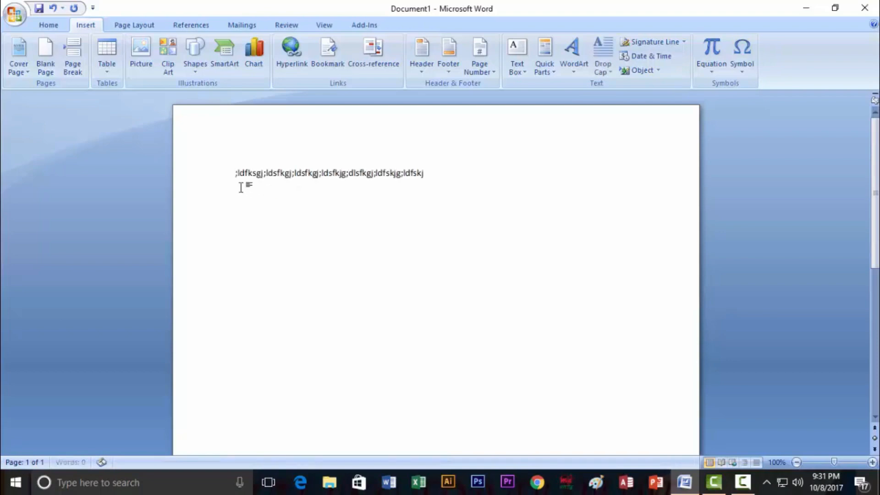
type("g;ldsfkjg;ldsfkjg;ldfksjg;ljkdsfl;gjdfkslgjdsfklgjldsfkjgl")
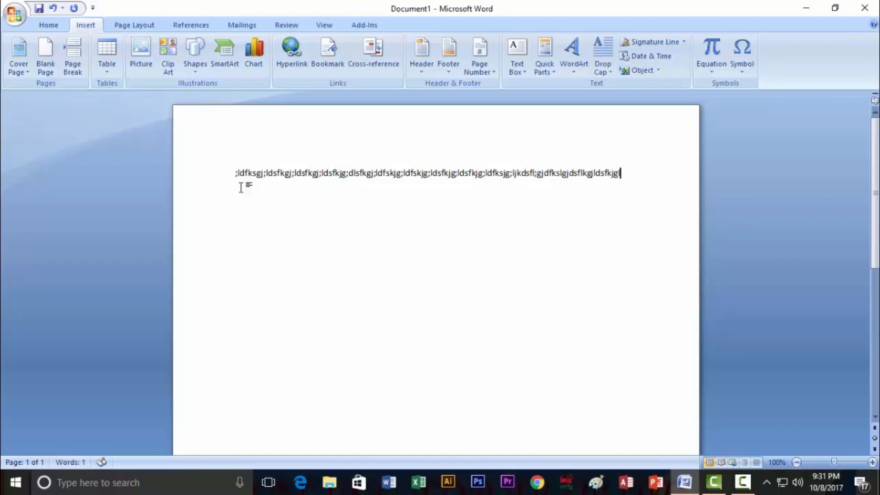
key("Return")
type("dfsgfdklsgjldsfkjgl;dsfkjg;ldsfkjgl;dsfkjgl;kdsfjg;lkdsfjg;lkdsfjg;lksdfjg;ldsfkjg;l")
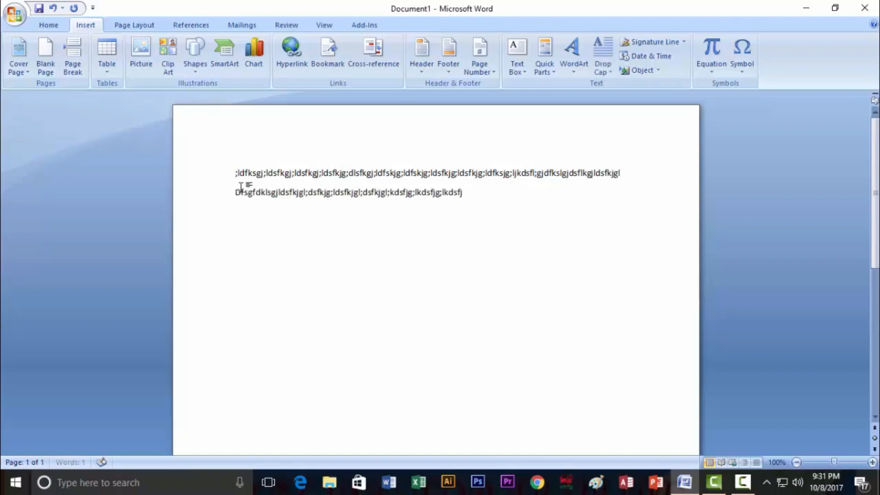
type("dsfkjgldsfkgjldsfkgjsld;fkgjldsf")
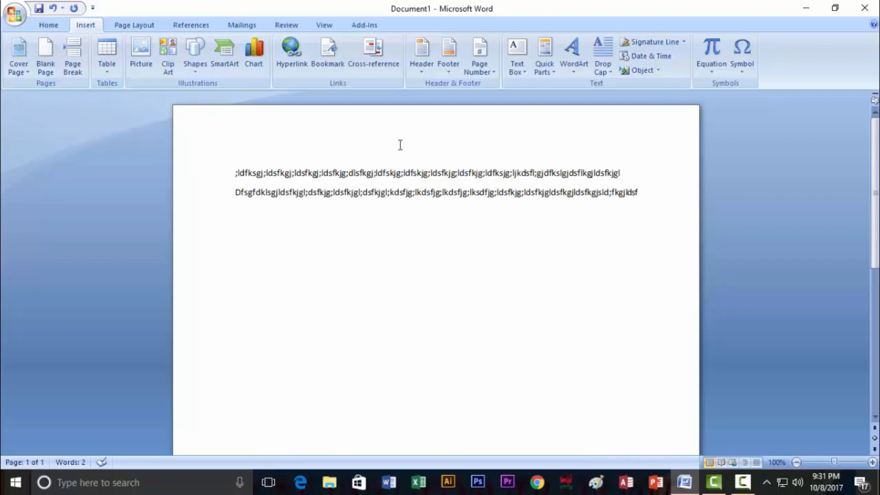
- Insert the built-in Tiles header, which has a coloured title and year band, into the document
scroll(400, 144, "down", 10)
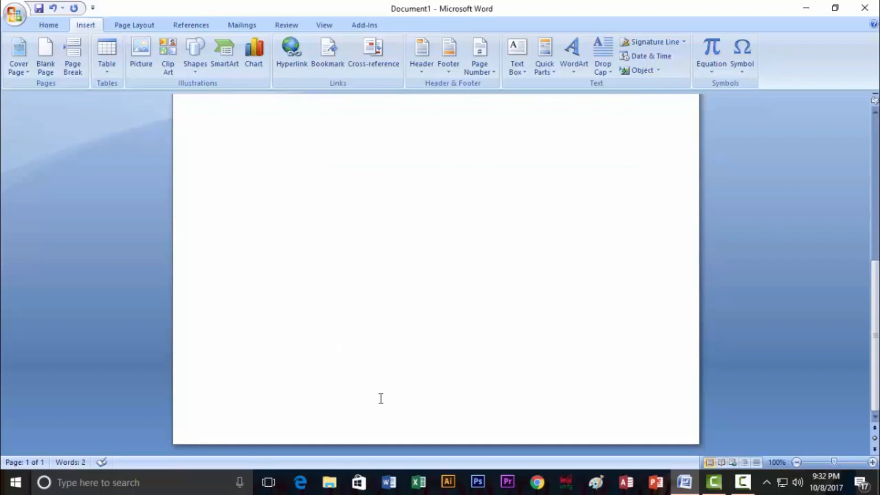
scroll(408, 392, "up", 5)
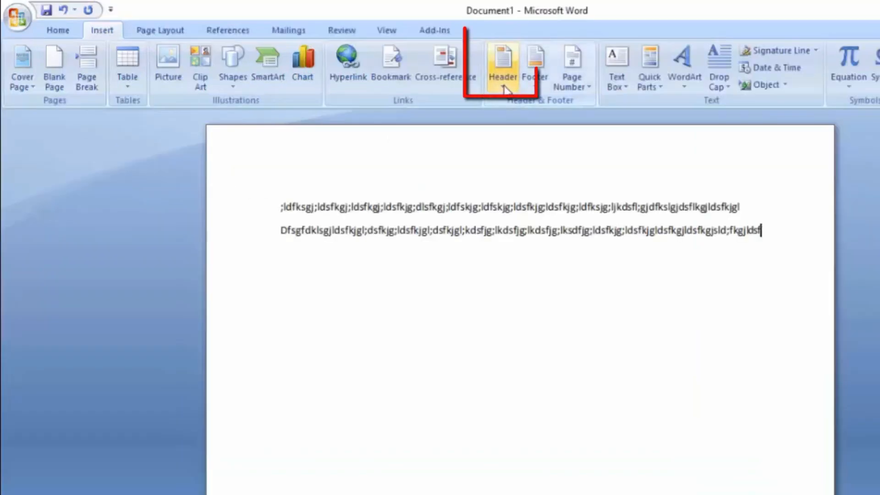
left_click(505, 86)
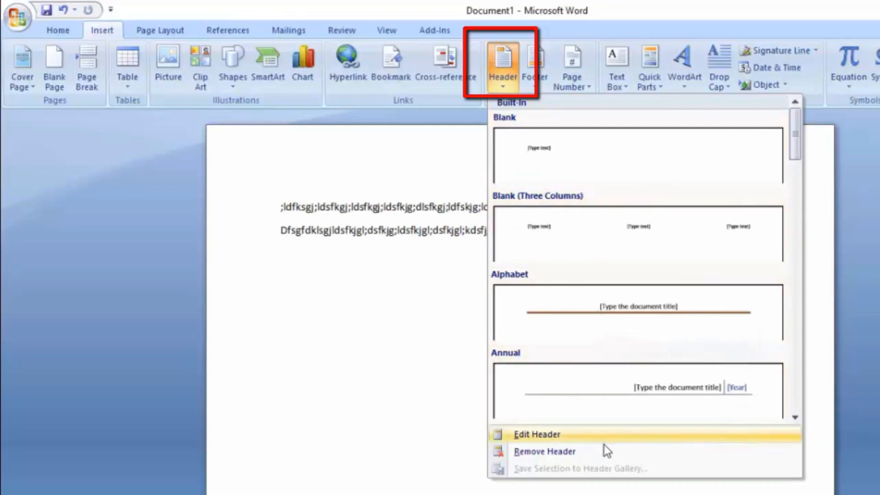
left_click_drag(796, 138, 800, 415)
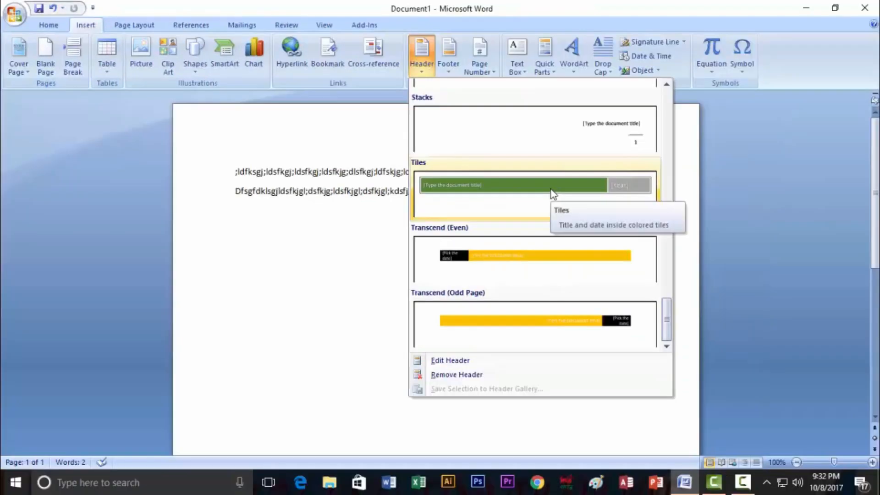
left_click(551, 190)
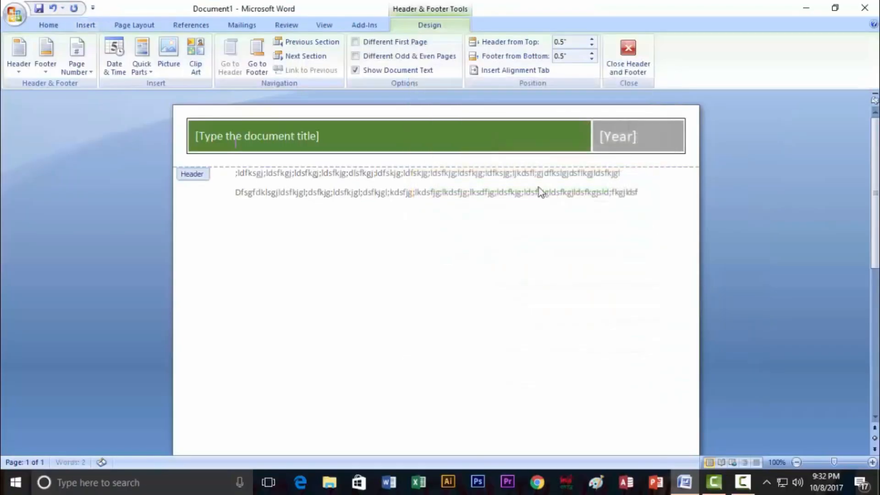
- Enter "fdghfdfghf" as the header's document title and 2017 as its year
left_click(298, 133)
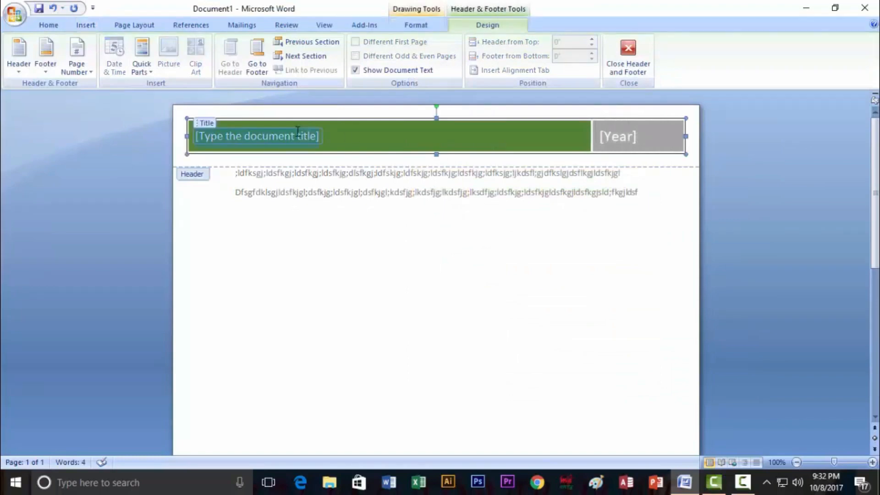
type("fdghfdfghf")
left_click(614, 137)
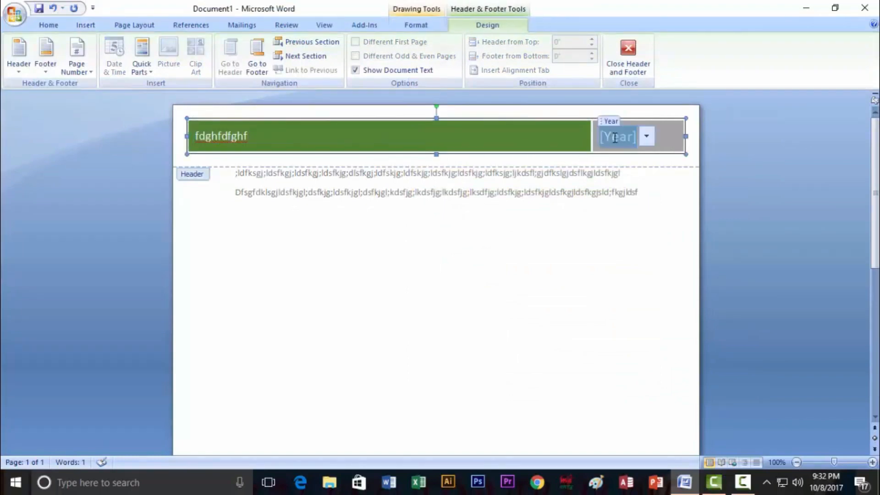
type("2017")
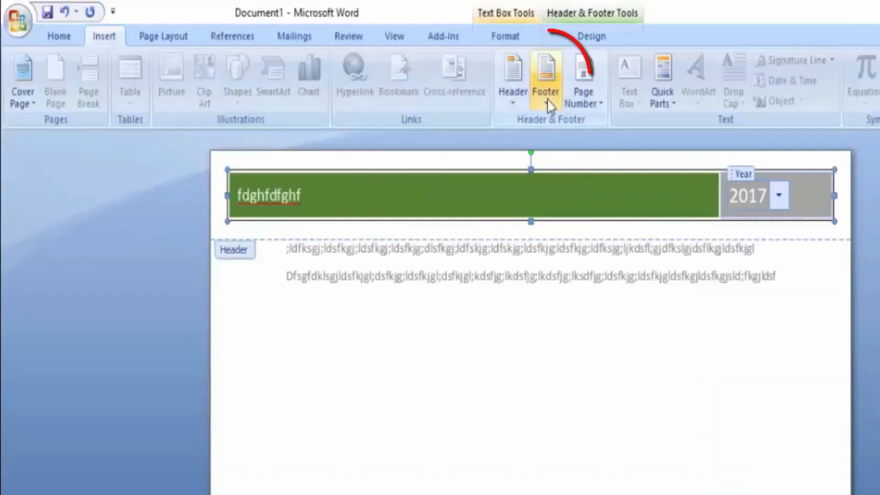
- Insert the built-in Alphabet footer into the document
left_click(548, 101)
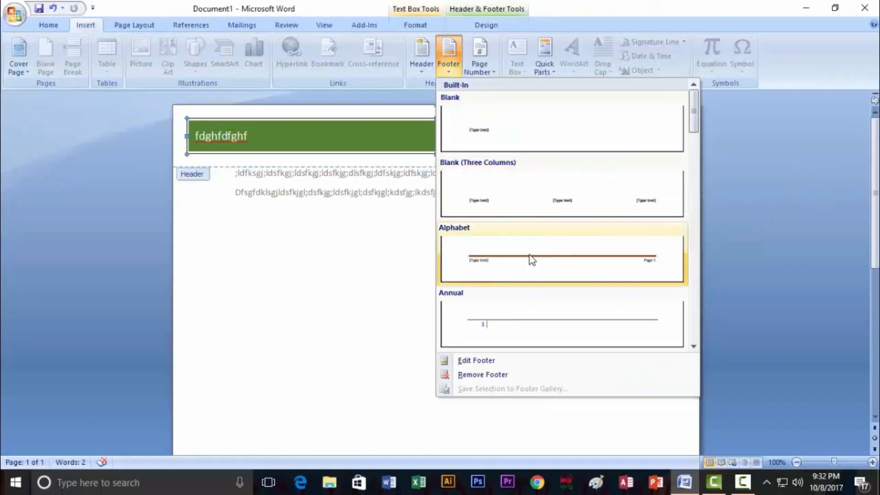
left_click(644, 380)
scroll(529, 282, "down", 10)
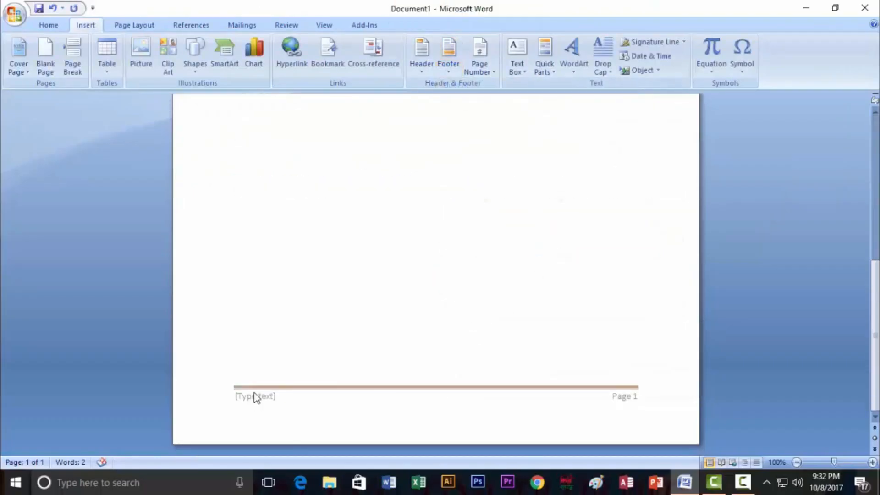
- Replace the footer's text placeholder with "Fgjfgjhdgfjg" and insert "hg" into the word "Page" so it reads "Paghge"
double_click(255, 401)
type("fgjfgjnd")
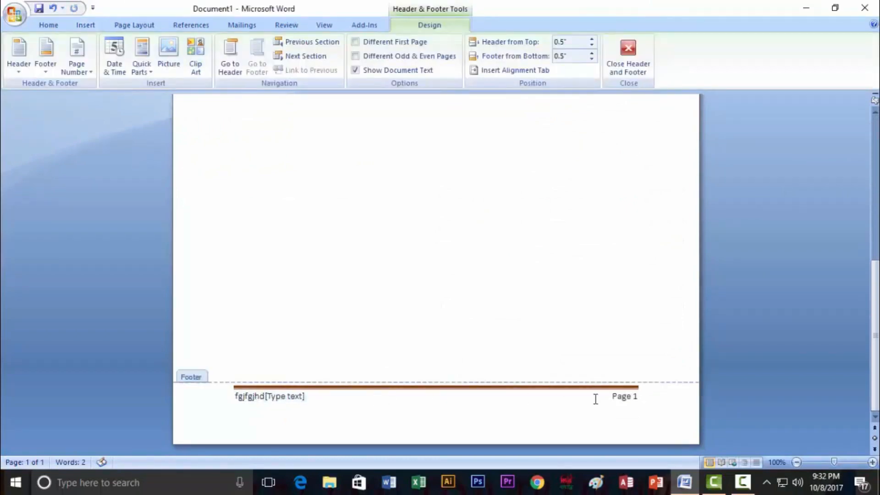
left_click(624, 397)
type("hg")
left_click_drag(634, 399, 607, 397)
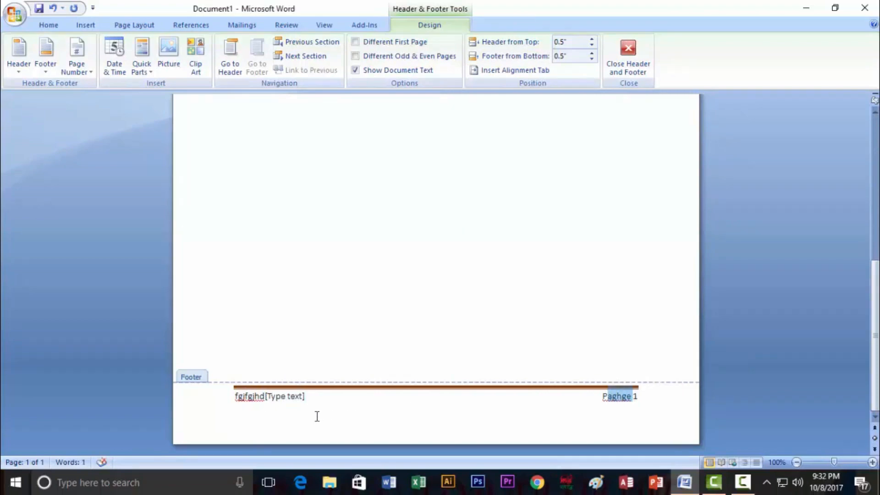
left_click(300, 398)
type("gfjg")
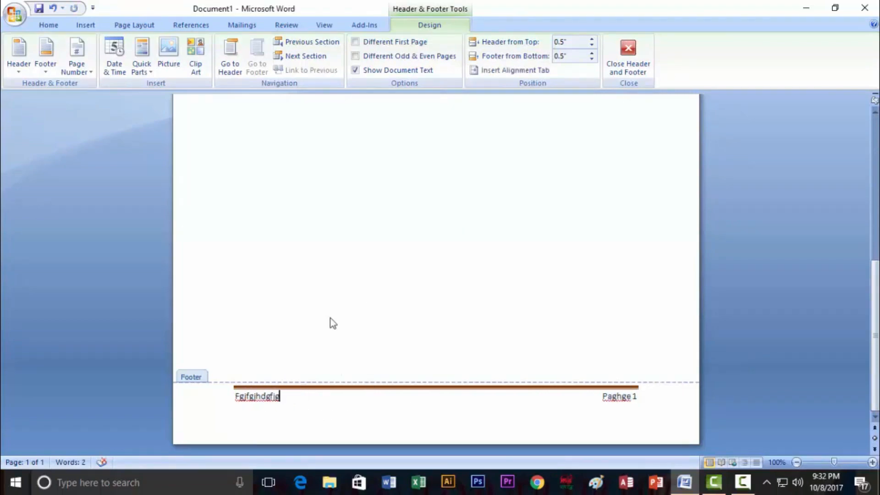
- Insert page numbers at the top of the page in the Brackets 2 style and select the number between the brackets
scroll(485, 353, "up", 3)
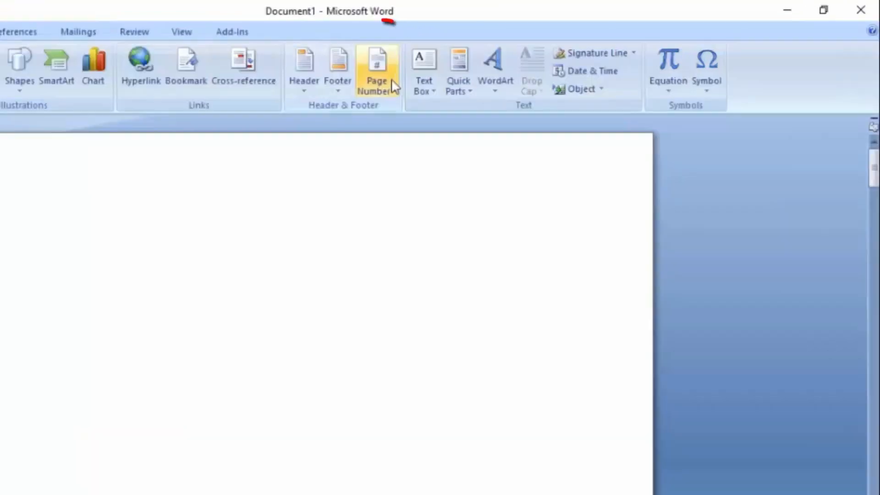
left_click(394, 89)
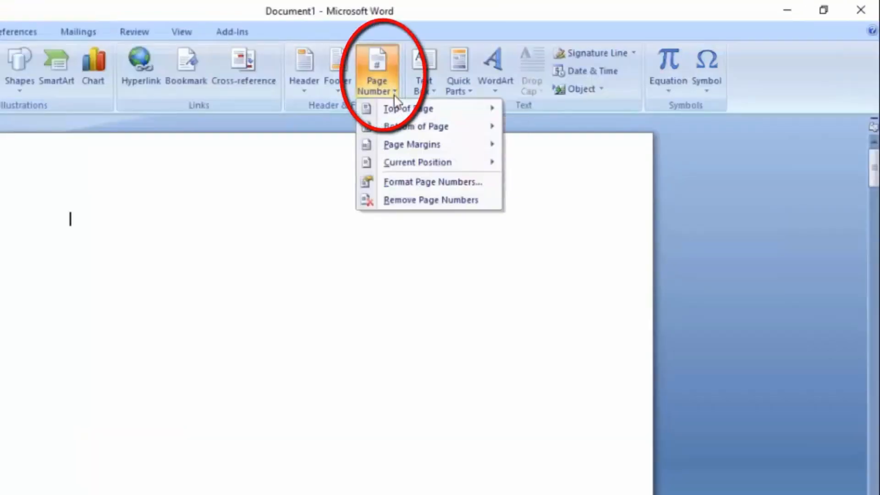
mouse_move(424, 117)
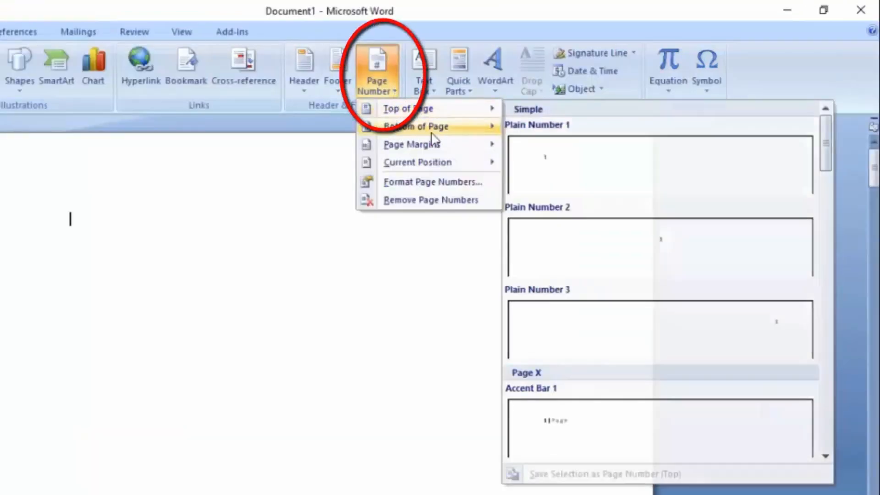
mouse_move(408, 153)
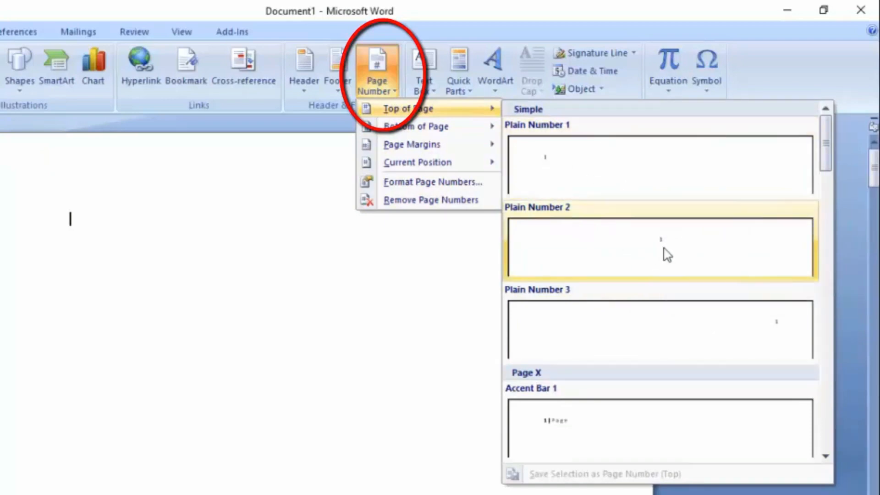
left_click_drag(833, 160, 834, 266)
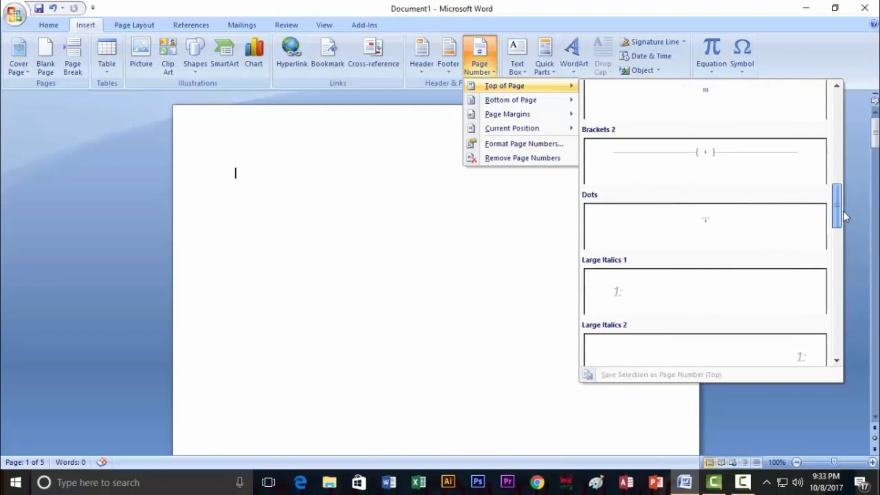
left_click_drag(844, 211, 843, 204)
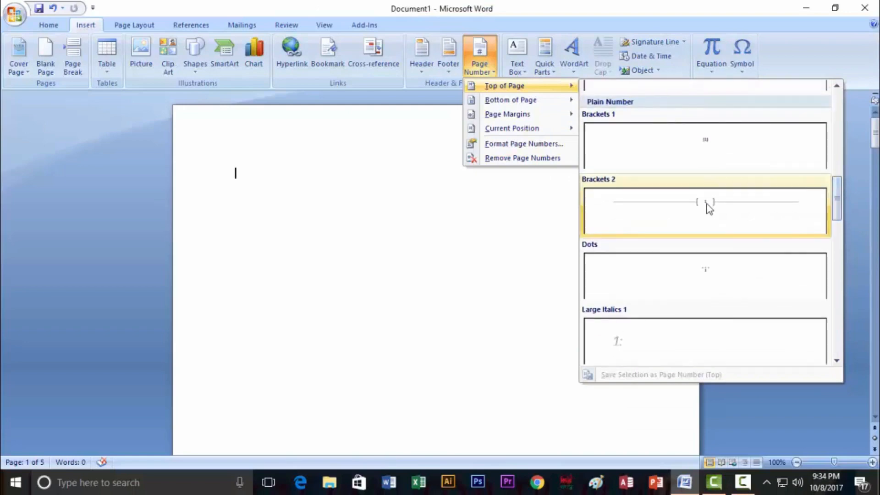
left_click(709, 209)
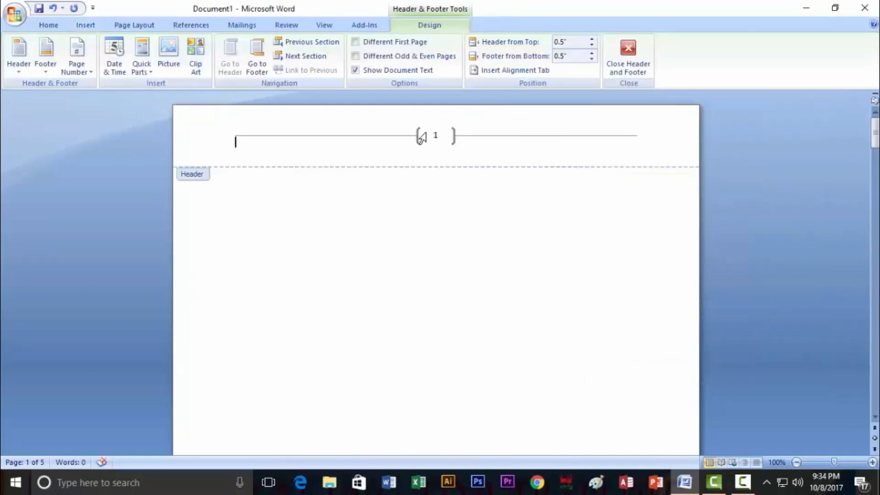
left_click(435, 138)
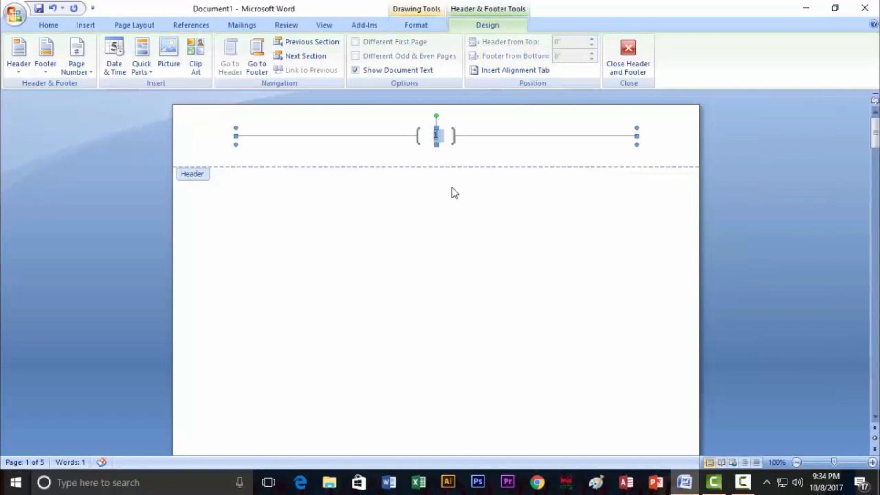
- Look through the bracketed header page numbers and the footers on the following pages, and go back towards the first page
scroll(466, 221, "down", 15)
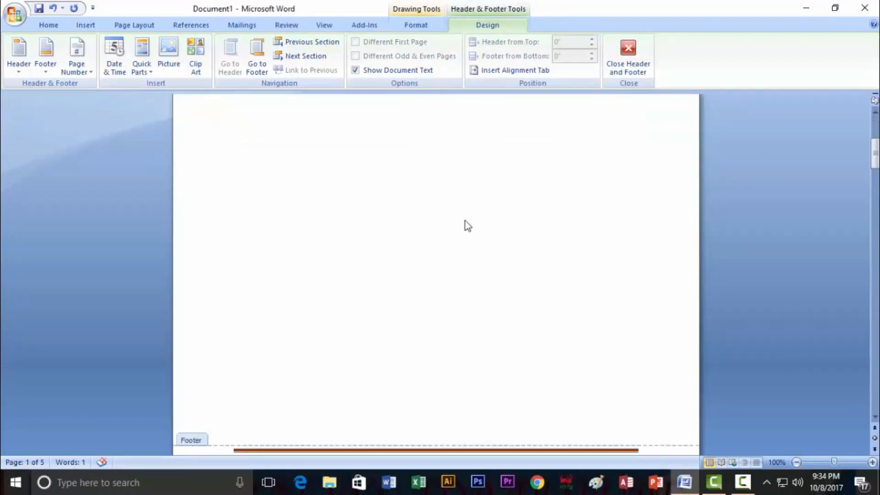
scroll(449, 303, "down", 20)
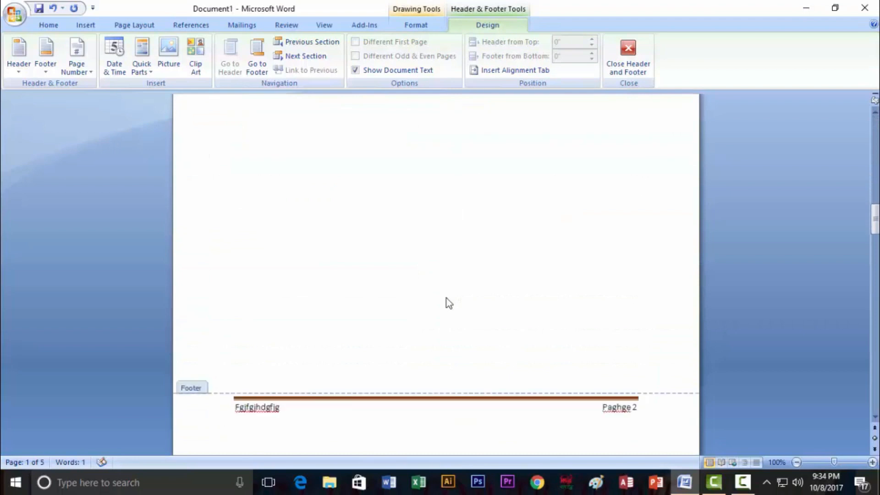
scroll(466, 291, "down", 17)
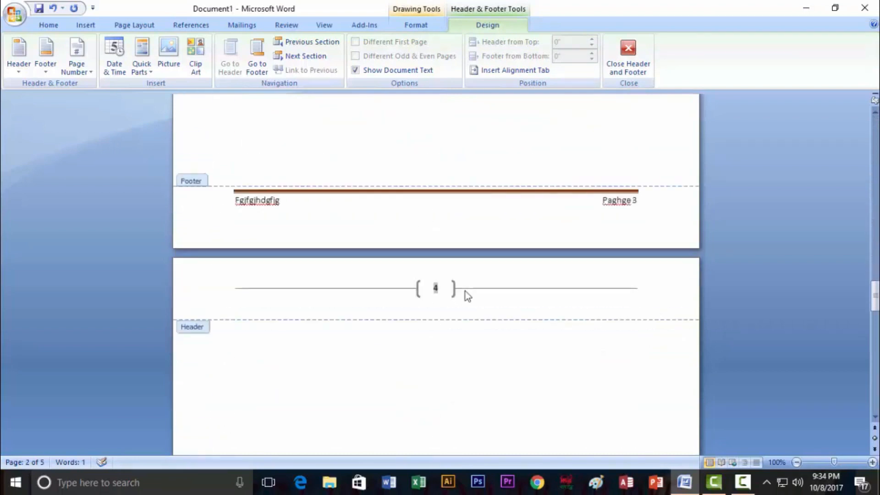
scroll(466, 291, "up", 18)
scroll(466, 291, "up", 20)
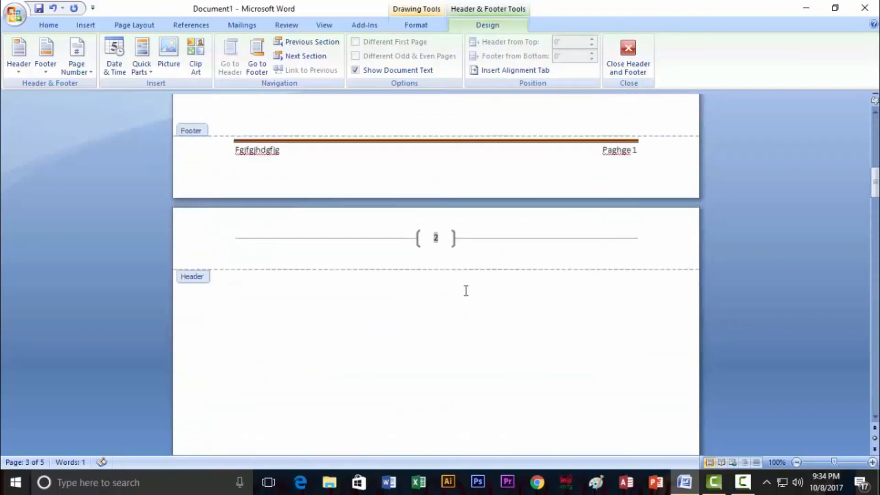